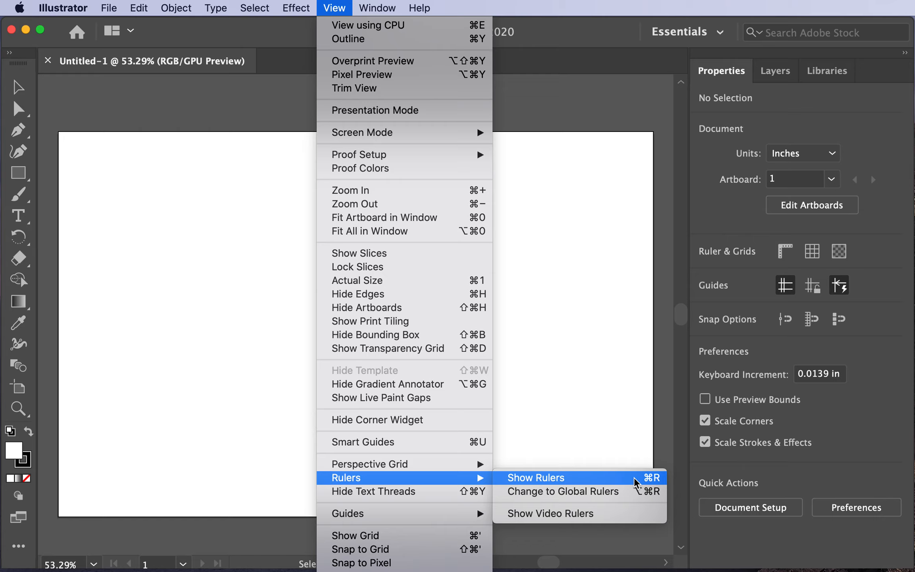
# Show the rulers along the edges of the document.
pyautogui.click(586, 283)
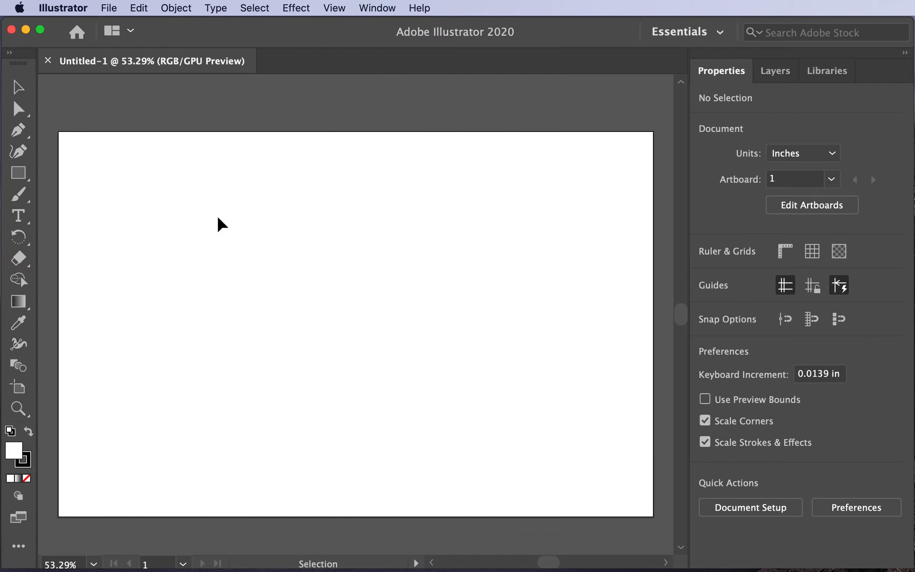
pyautogui.press('super+r')
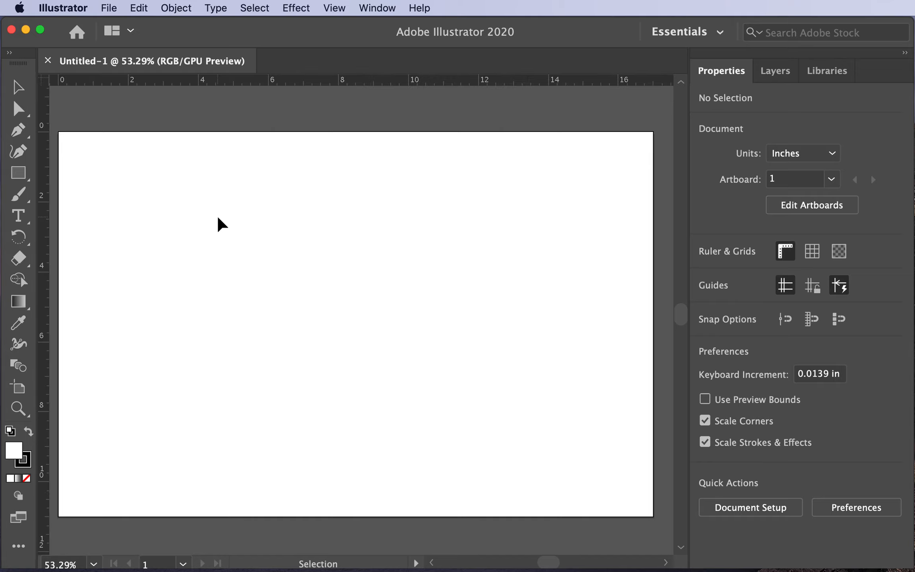
pyautogui.hscroll(2, 217, 218)
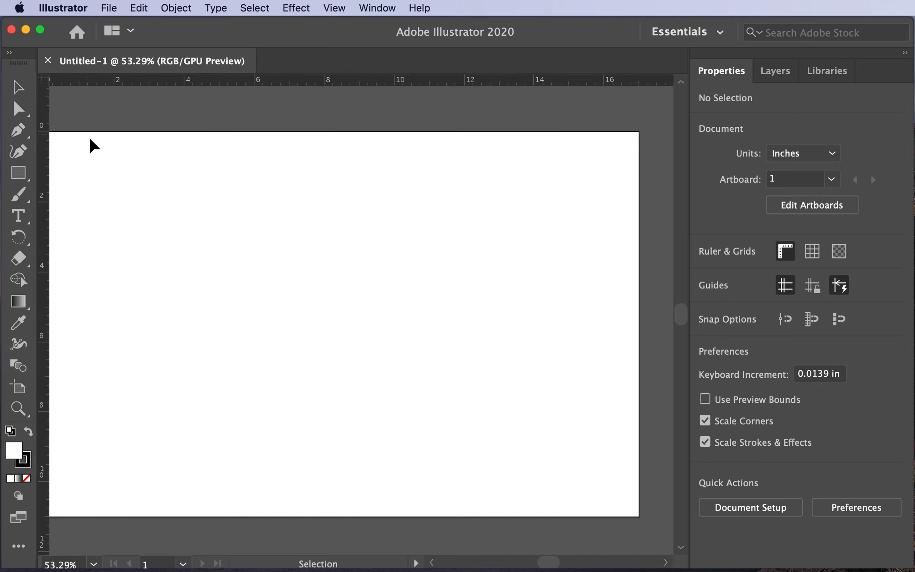
pyautogui.hscroll(-3, 204, 152)
# Draw a rectangle about 1.98 by 1.25 in on the artboard and set the ruler origin at its upper-left corner.
pyautogui.click(18, 173)
pyautogui.moveTo(203, 233); pyautogui.dragTo(272, 276)
pyautogui.moveTo(44, 80); pyautogui.dragTo(203, 233)
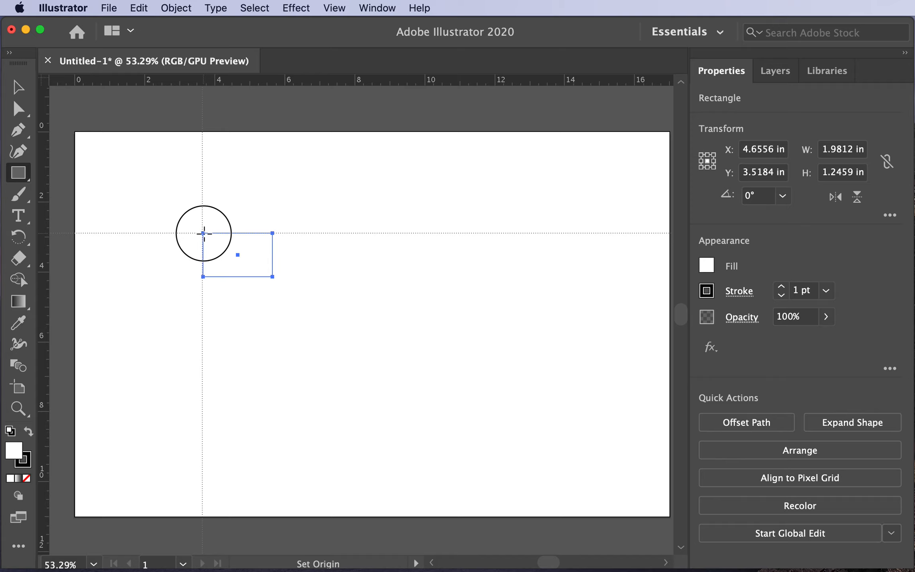
pyautogui.moveTo(204, 233); pyautogui.dragTo(204, 233)
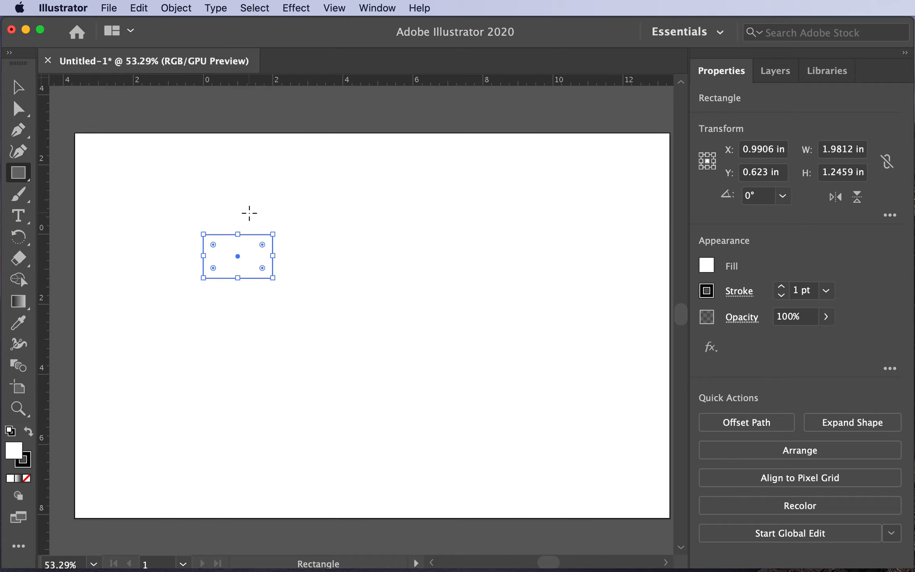
# Return the ruler origin to the artboard's upper-left corner and delete the rectangle.
pyautogui.click(18, 87)
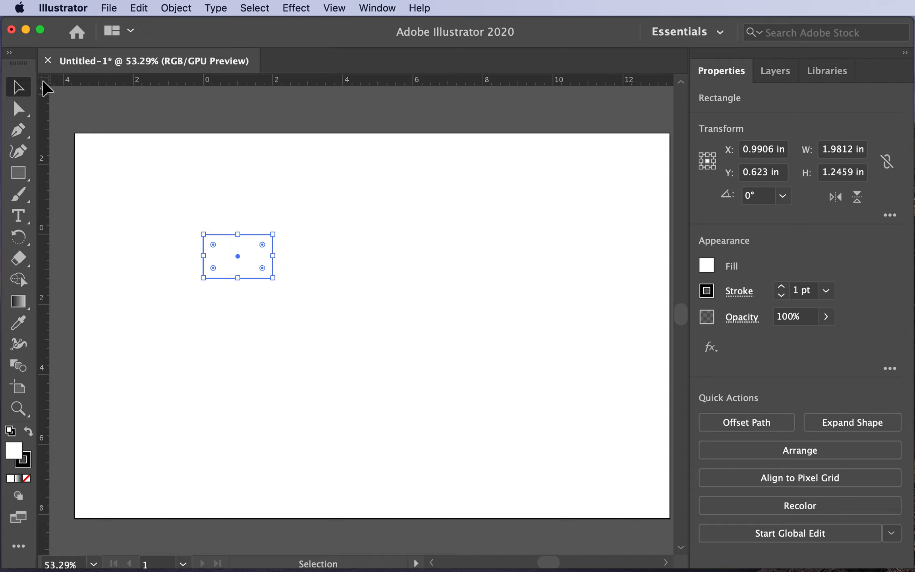
pyautogui.moveTo(43, 79); pyautogui.dragTo(76, 123)
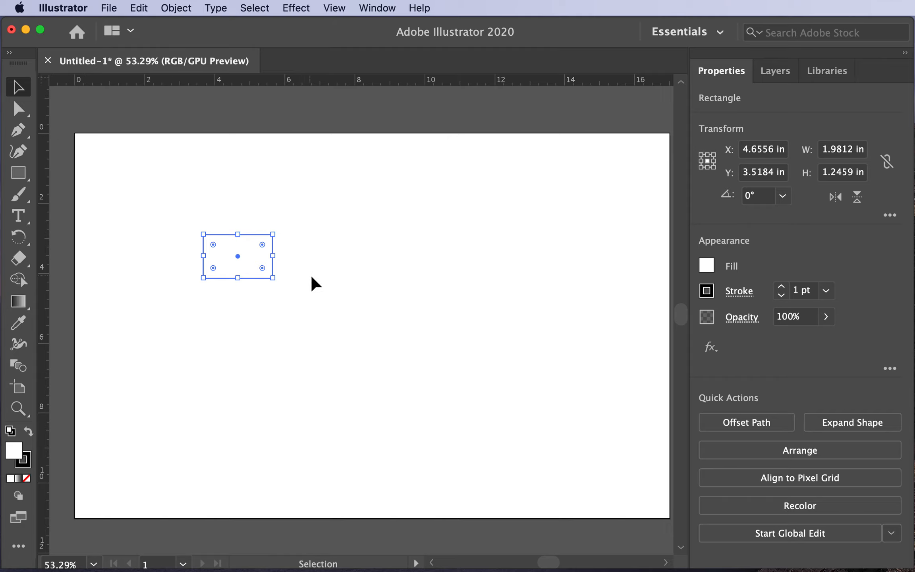
pyautogui.click(312, 243)
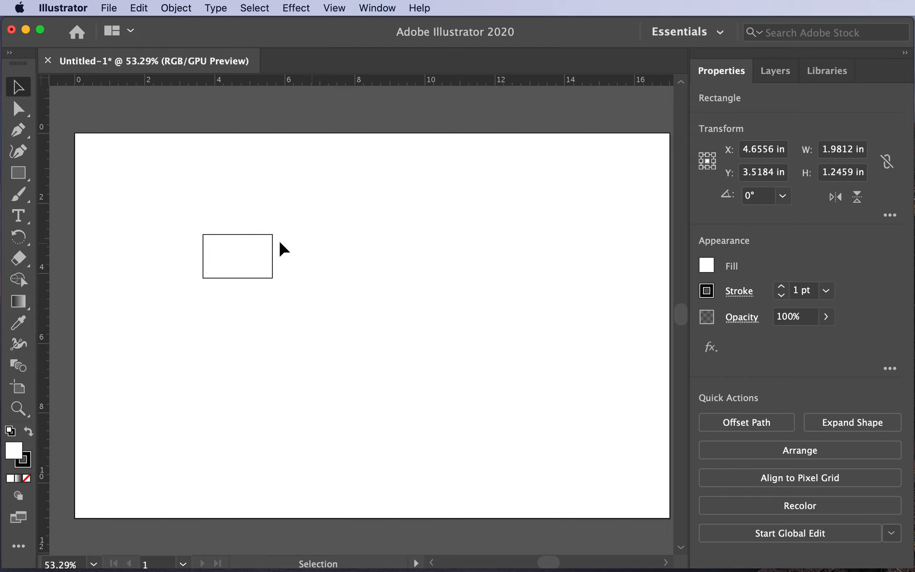
pyautogui.click(262, 238)
pyautogui.press('Delete')
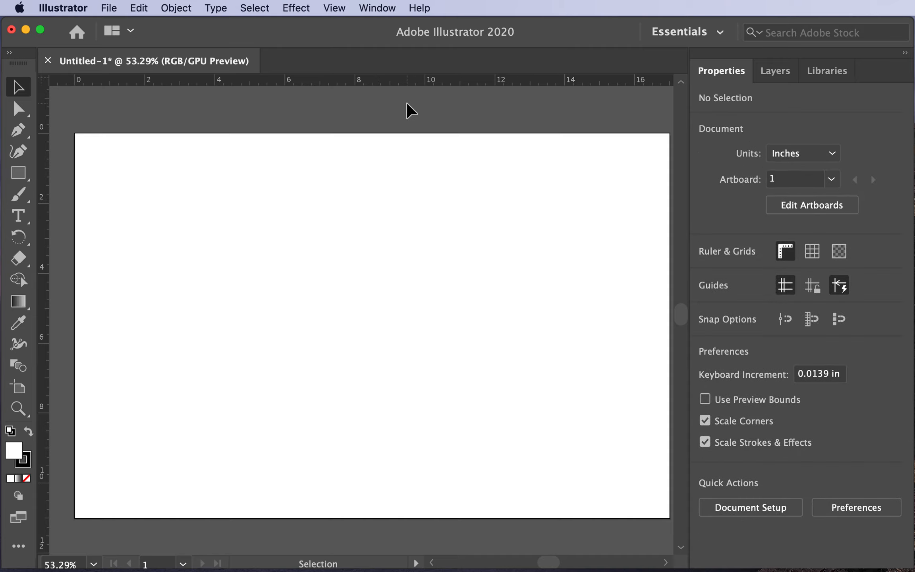
# Save the document as test1 in Adobe Illustrator (ai) format in the Desktop folder for the ARS103 video tutorials.
pyautogui.scroll(1, 406, 105)
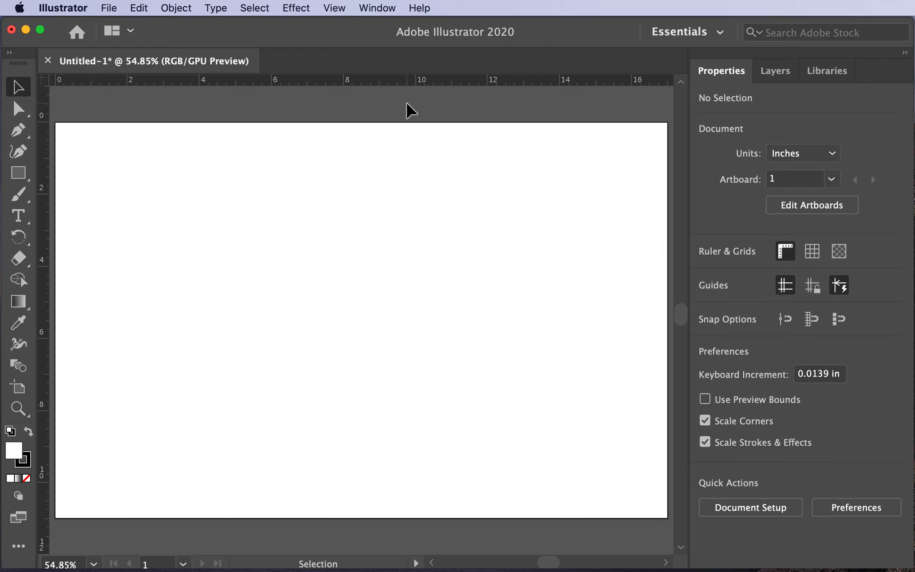
pyautogui.press('super+minus')
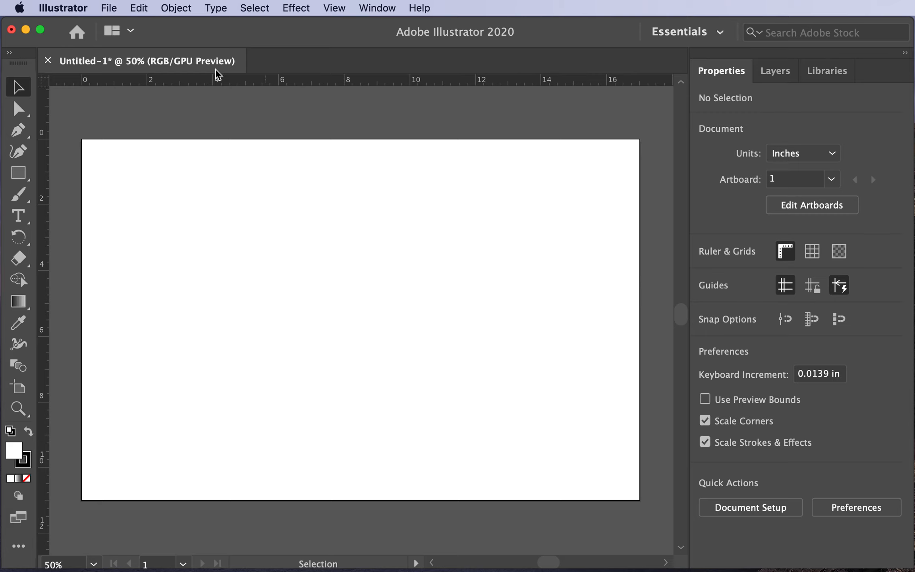
pyautogui.click(116, 13)
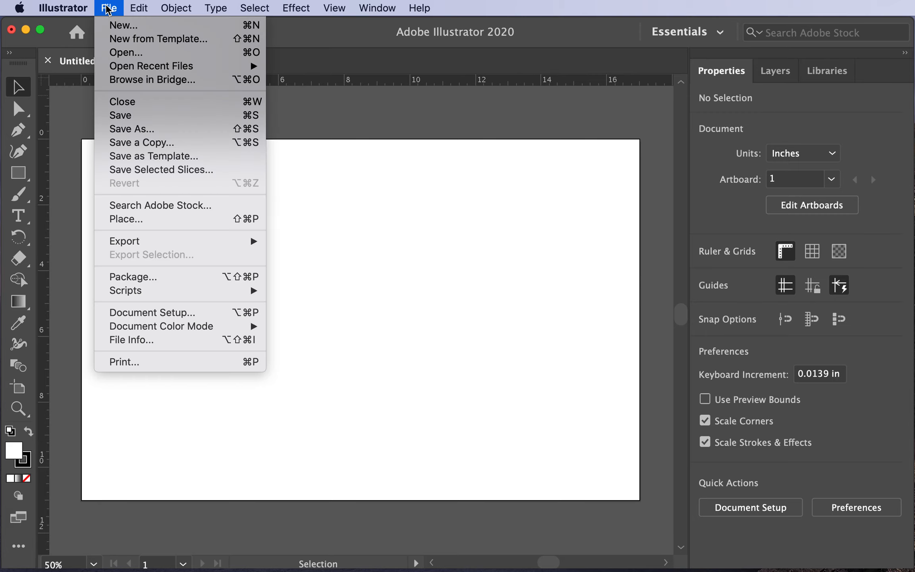
pyautogui.click(113, 116)
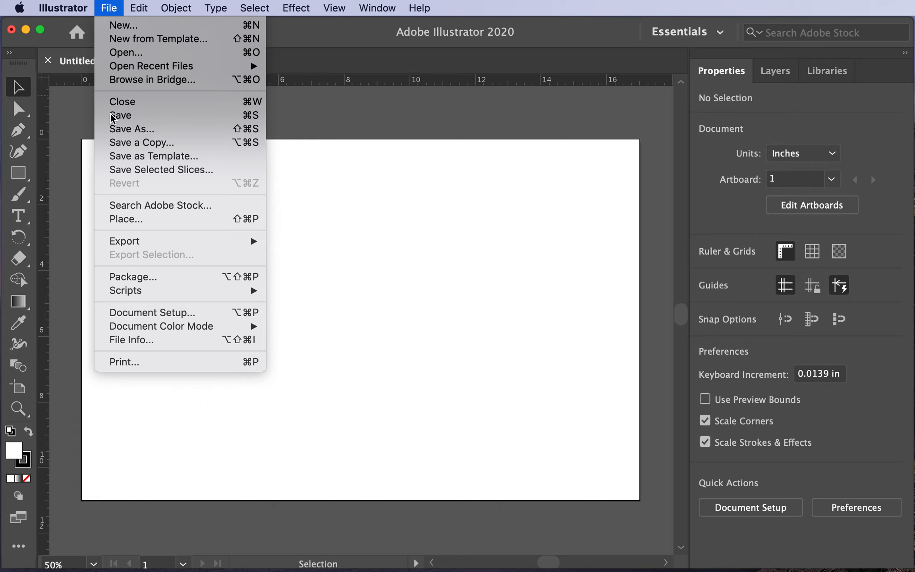
pyautogui.moveTo(639, 141); pyautogui.dragTo(205, 48)
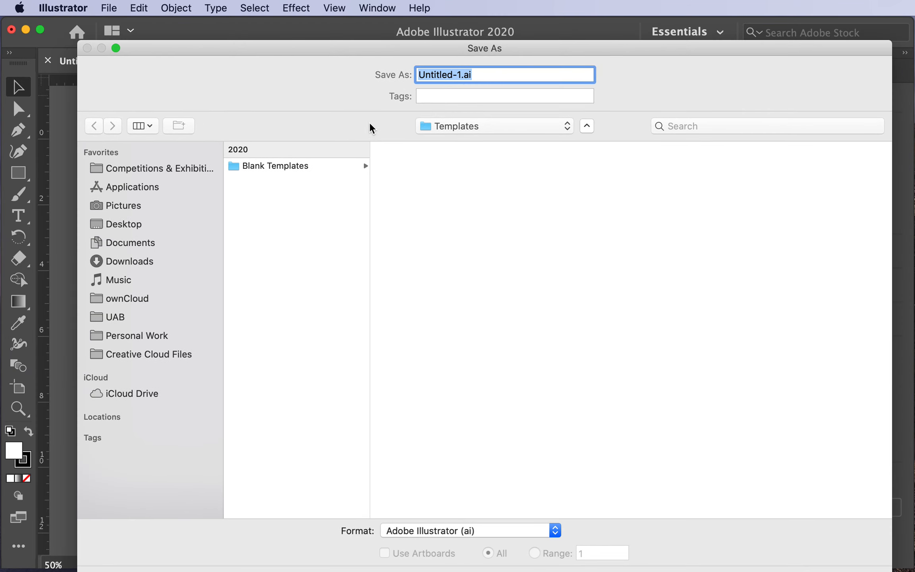
pyautogui.write('test1')
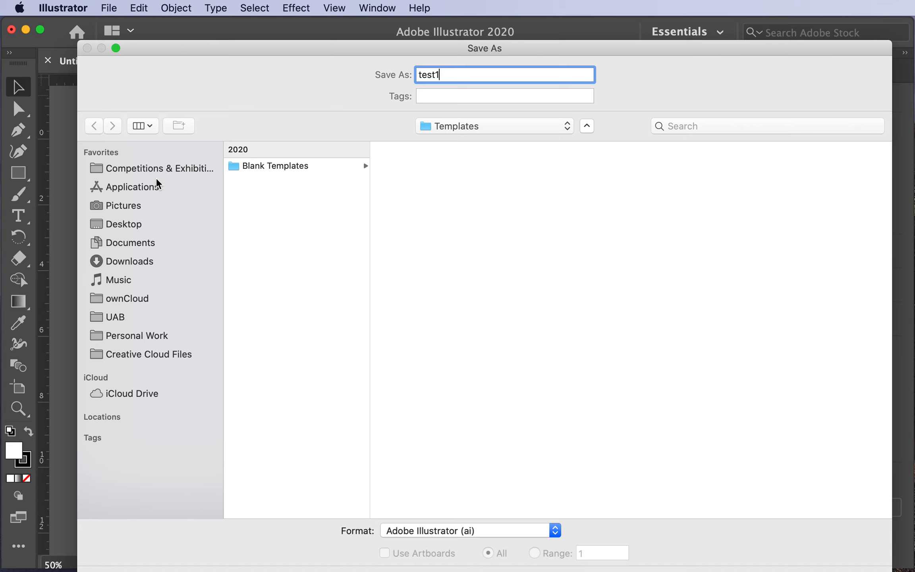
pyautogui.click(125, 225)
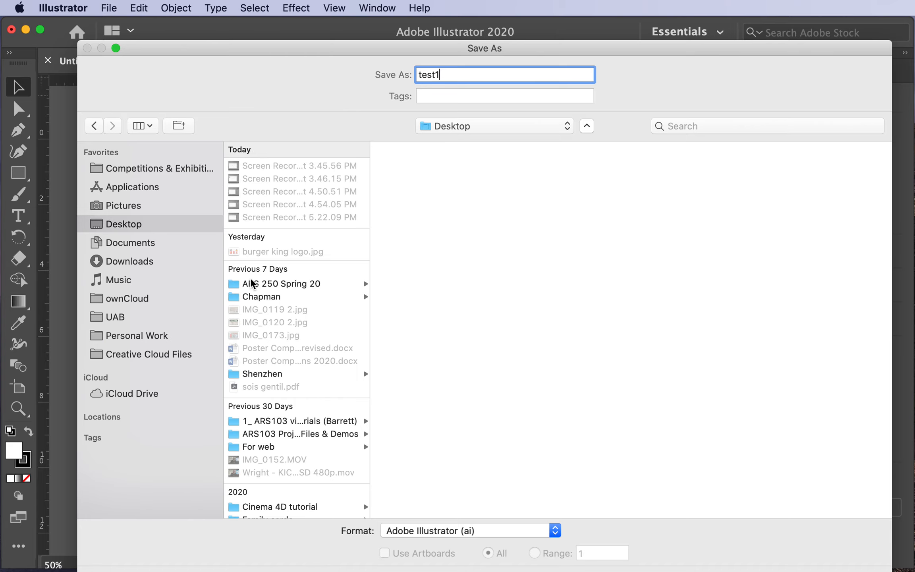
pyautogui.click(290, 423)
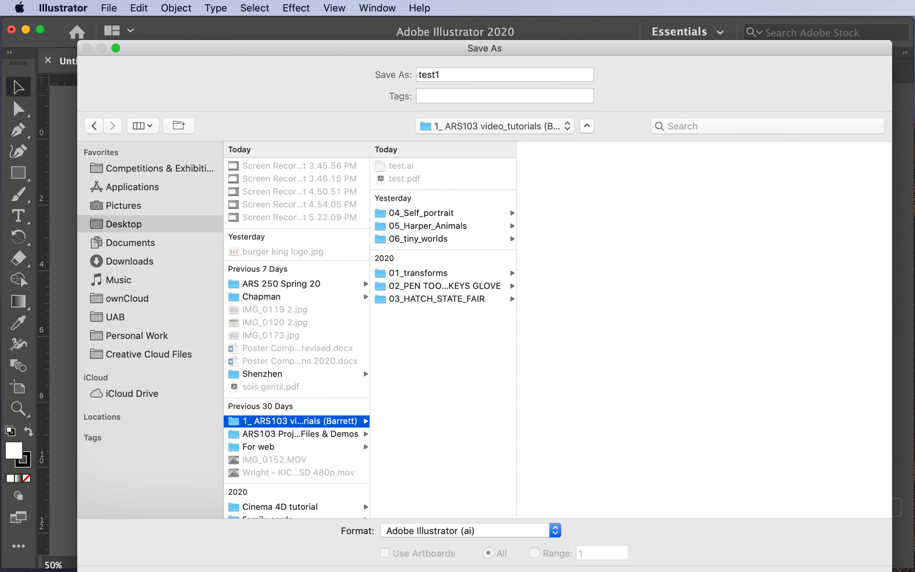
pyautogui.moveTo(673, 48); pyautogui.dragTo(654, 24)
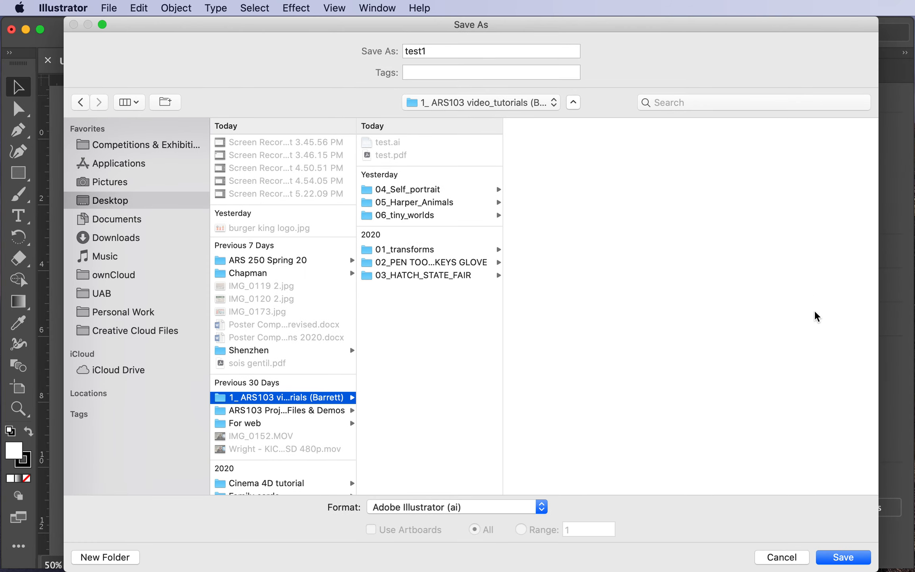
pyautogui.click(843, 557)
pyautogui.click(841, 557)
# Review the available file versions and accept the save options with Illustrator 2020 as the version.
pyautogui.moveTo(829, 236); pyautogui.dragTo(258, 16)
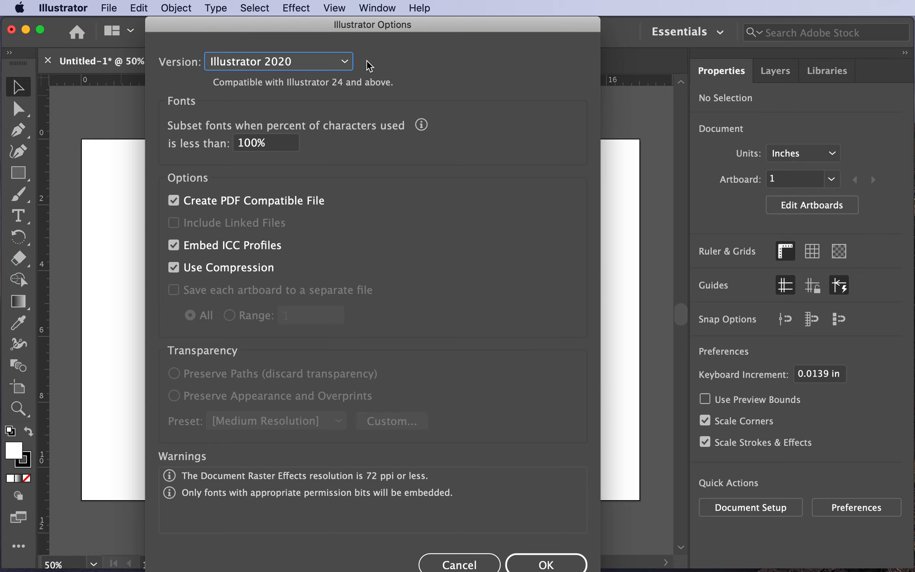
pyautogui.click(346, 62)
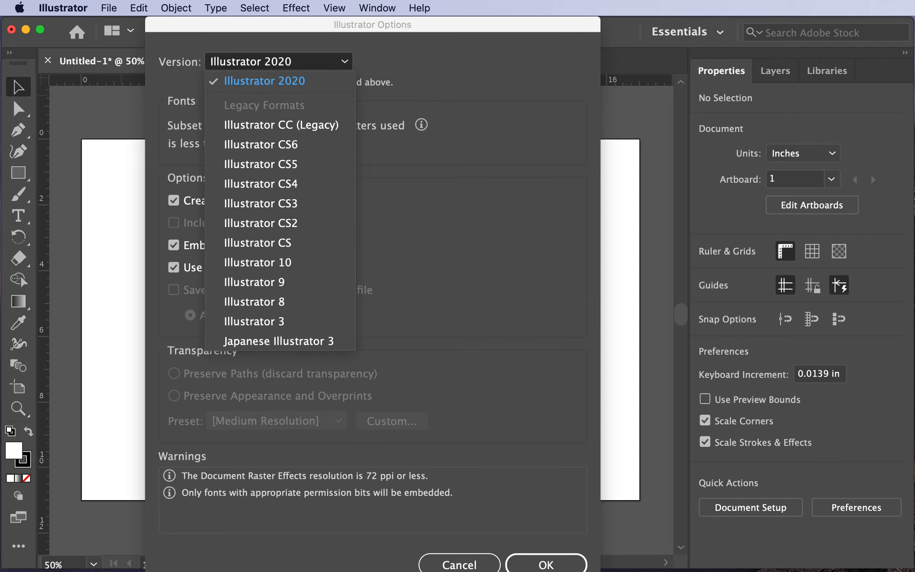
pyautogui.click(547, 564)
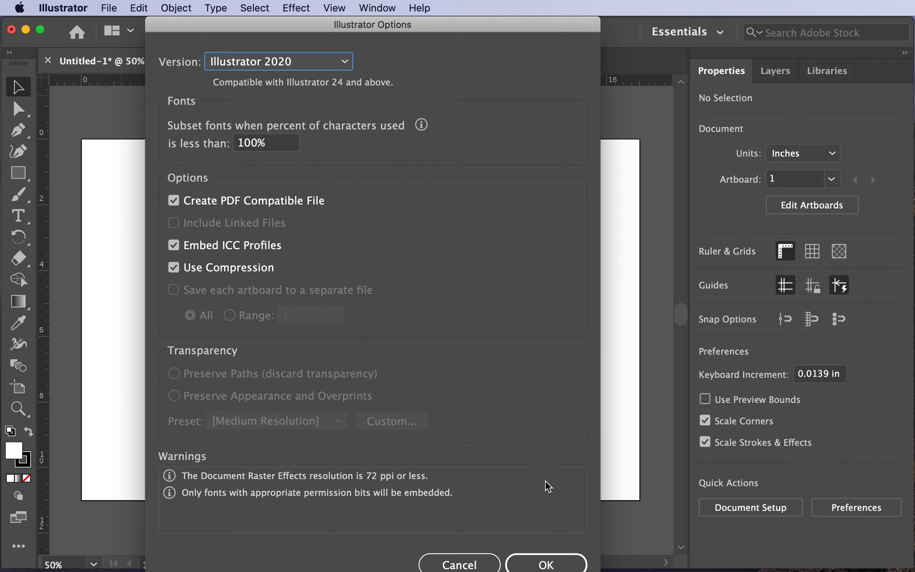
pyautogui.click(542, 564)
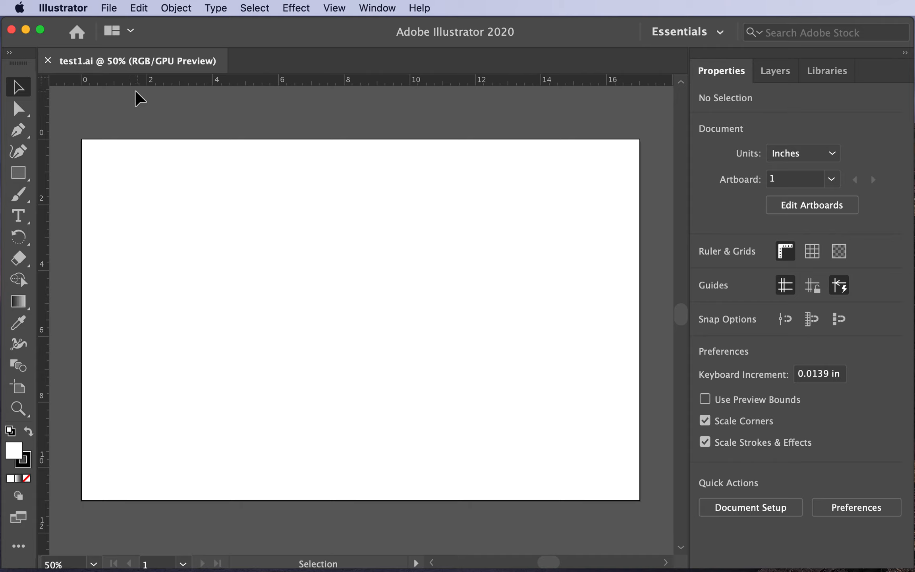
# Start a Save As of the test1 document with the format set to Adobe PDF (pdf).
pyautogui.click(110, 8)
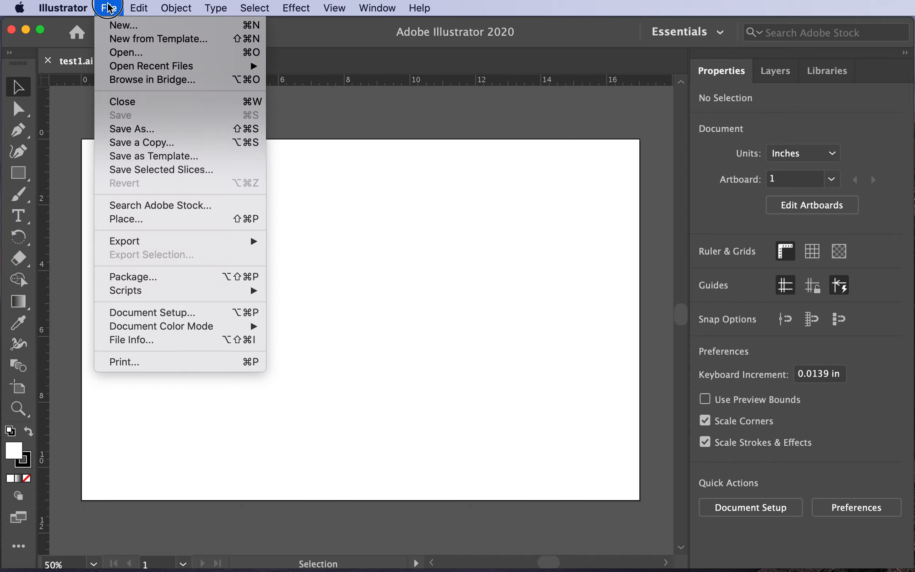
pyautogui.click(129, 129)
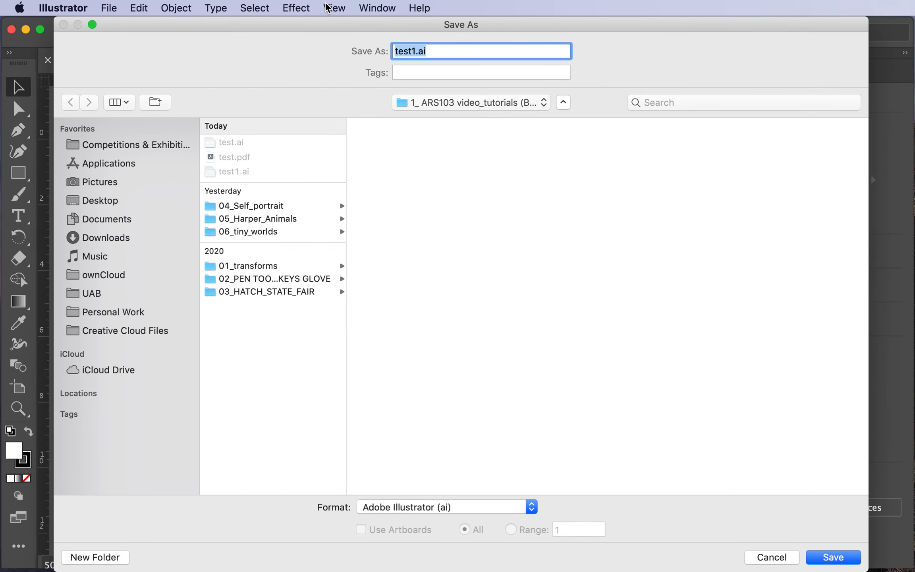
pyautogui.click(531, 507)
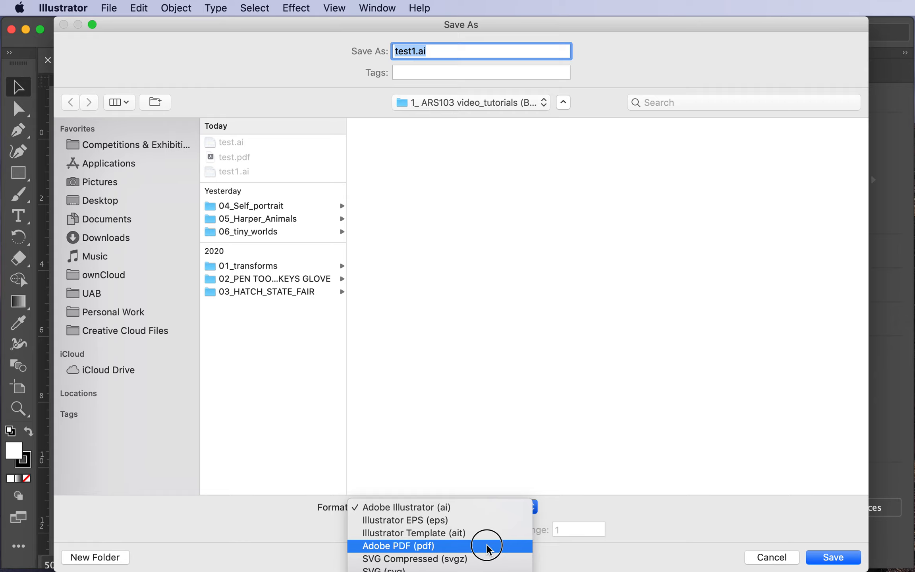
pyautogui.click(487, 550)
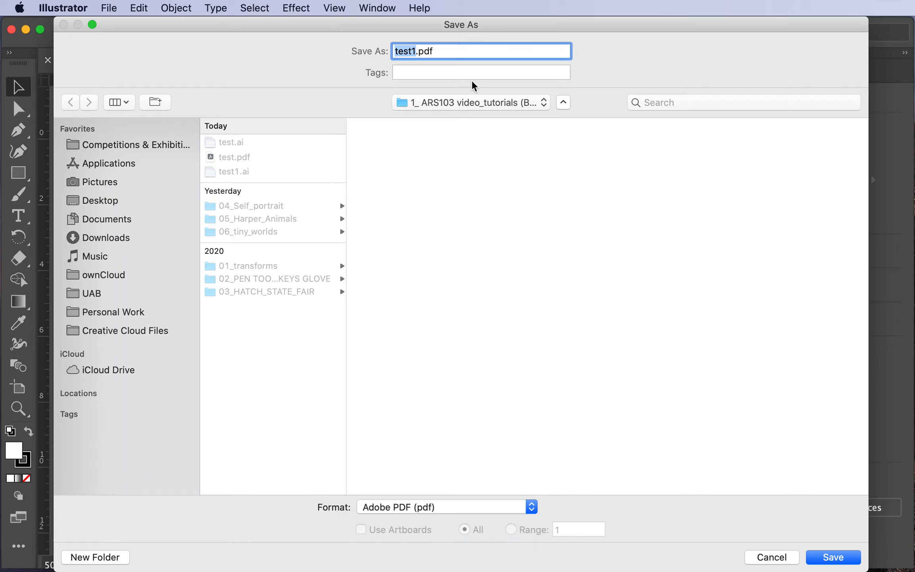
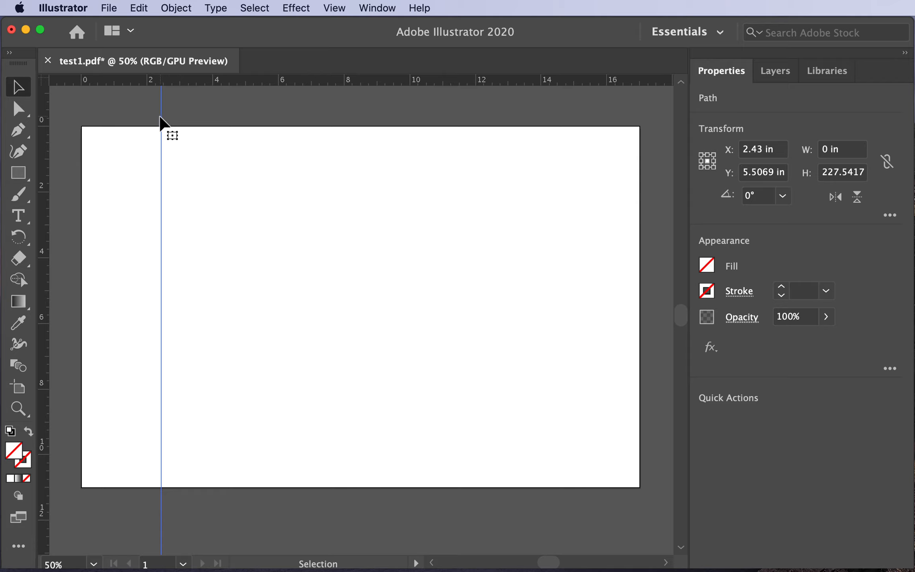
# Make a copy of the selected vertical guide moved 2.43 in horizontally and 0 in vertically, checking it with the preview.
pyautogui.click(176, 8)
pyautogui.moveTo(173, 29)
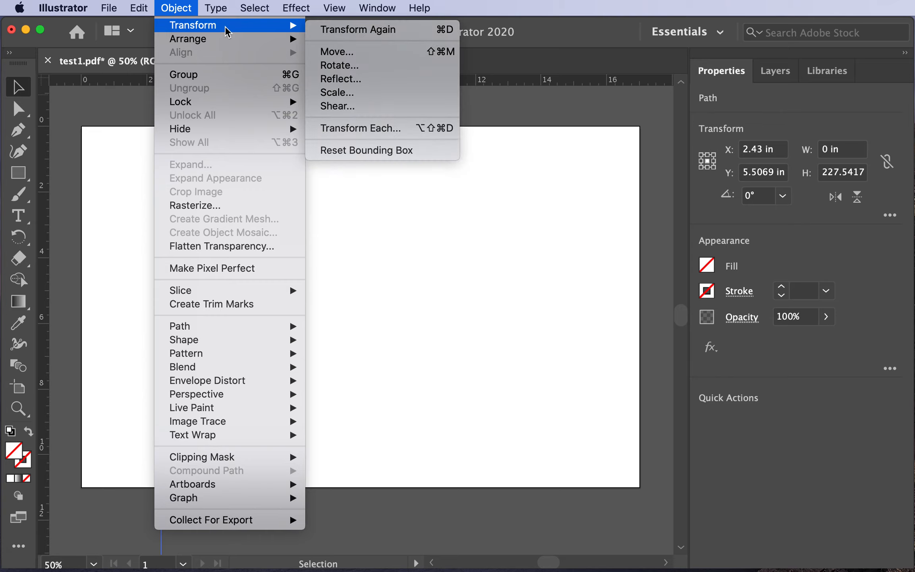
pyautogui.click(331, 51)
pyautogui.moveTo(849, 354); pyautogui.dragTo(299, 80)
pyautogui.write('2.43')
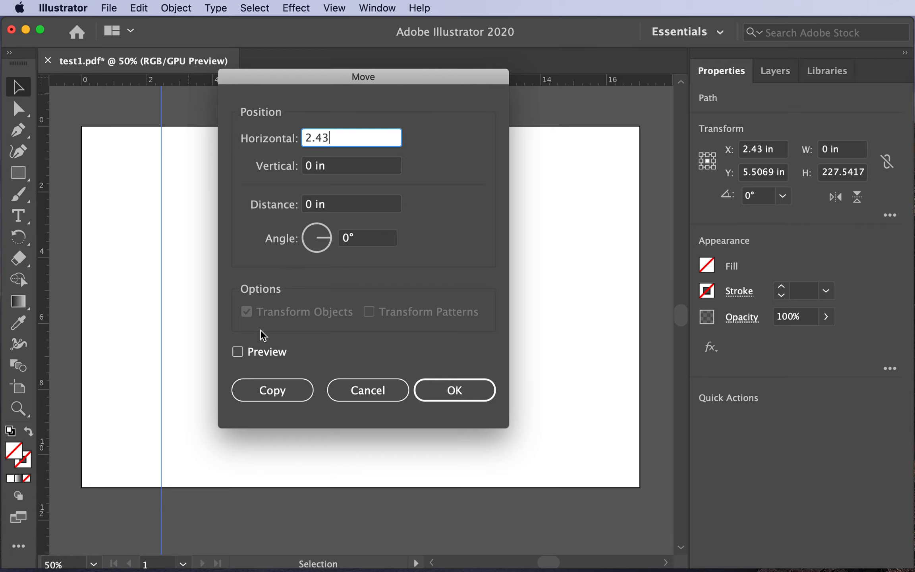
pyautogui.click(240, 351)
pyautogui.moveTo(413, 75); pyautogui.dragTo(542, 88)
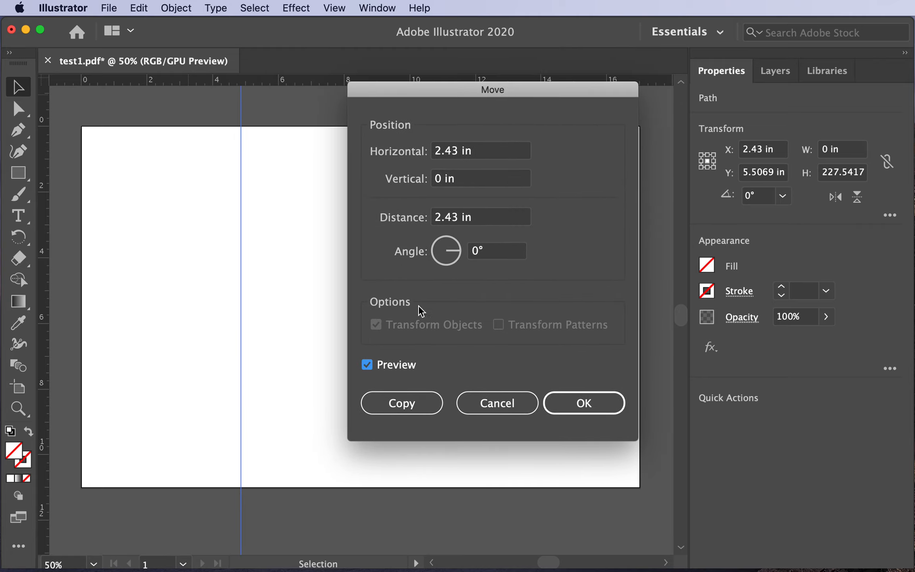
pyautogui.click(392, 402)
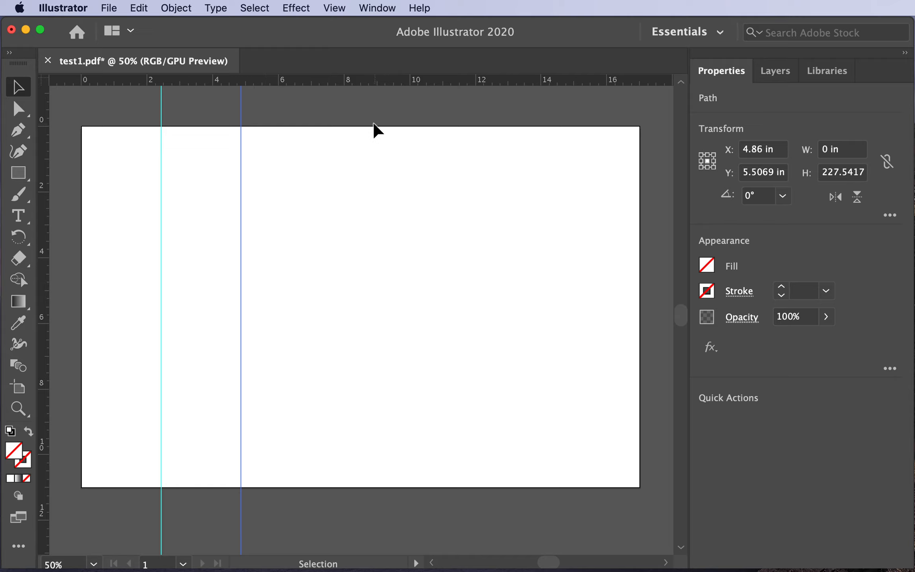
# Repeat the guide copy four times with Transform Again to continue the evenly spaced vertical guides across the artboard.
pyautogui.click(174, 9)
pyautogui.moveTo(182, 25)
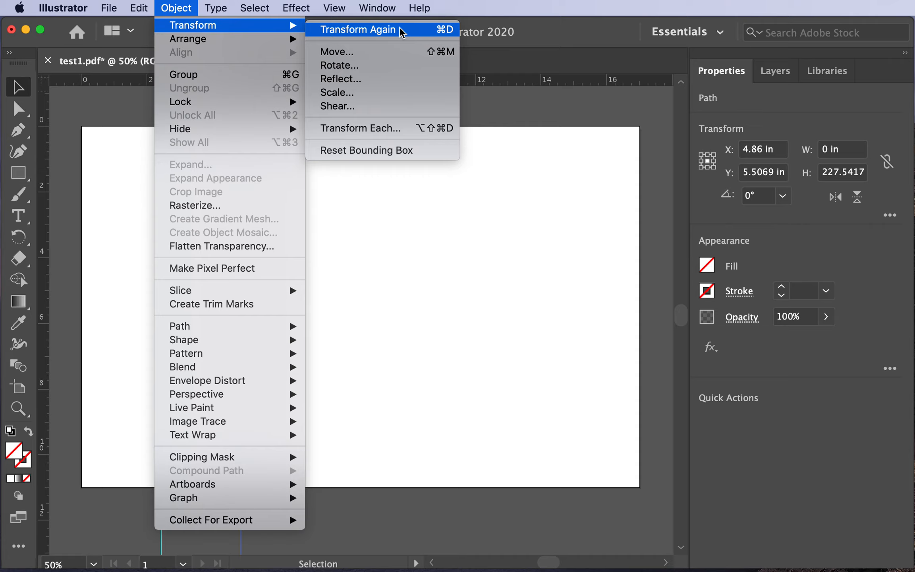
pyautogui.click(427, 32)
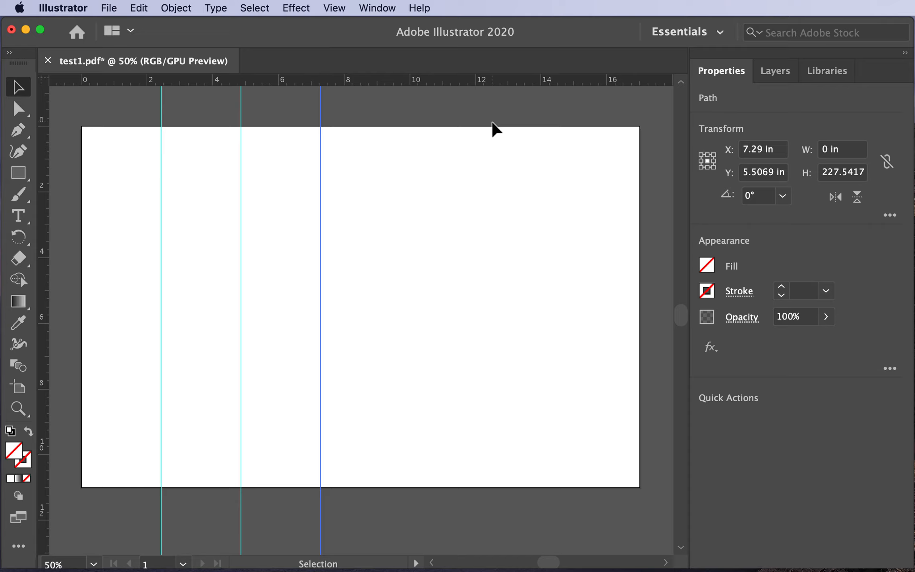
pyautogui.press('super+d')
pyautogui.press('super+d')
pyautogui.press('super+d')
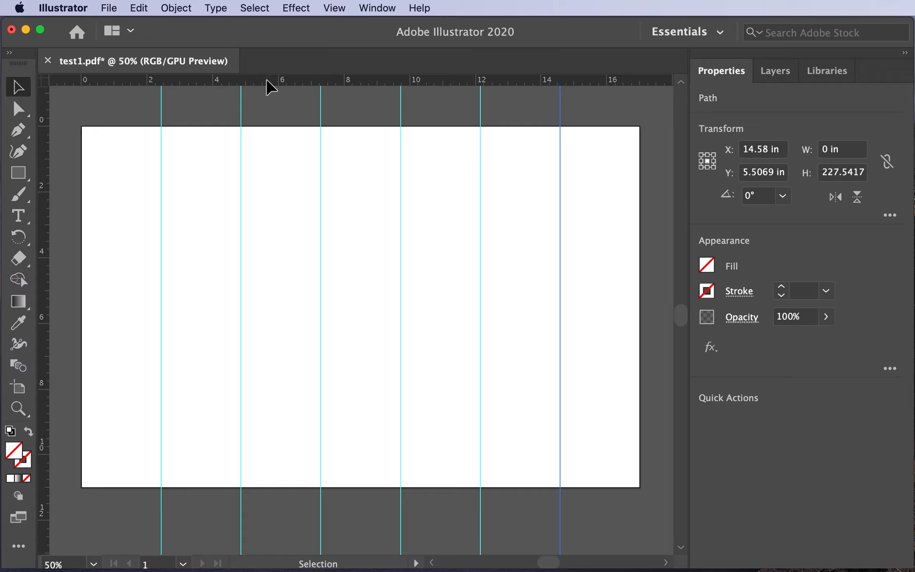
pyautogui.moveTo(40, 169)
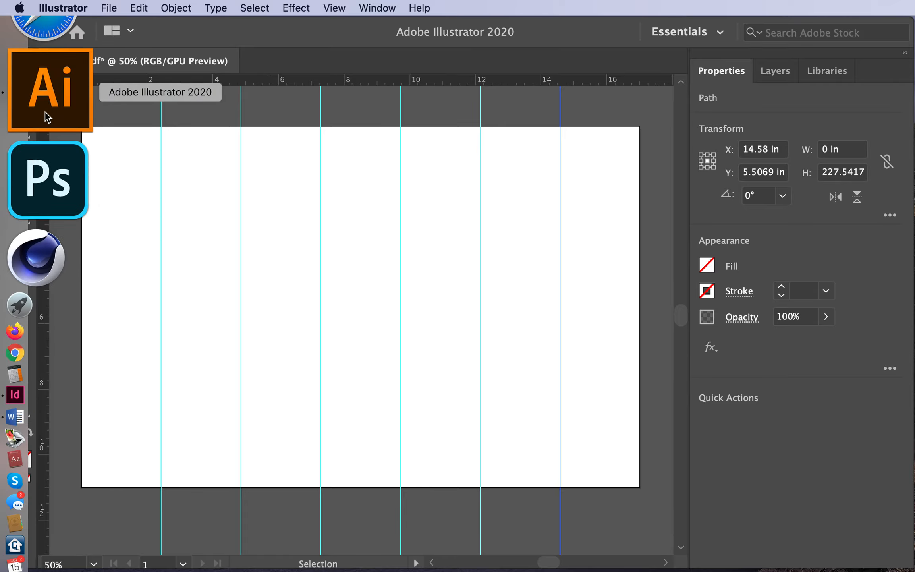
# Divide 11 by 5 in Calculator to work out the horizontal guide spacing, and close the calculator.
pyautogui.click(44, 242)
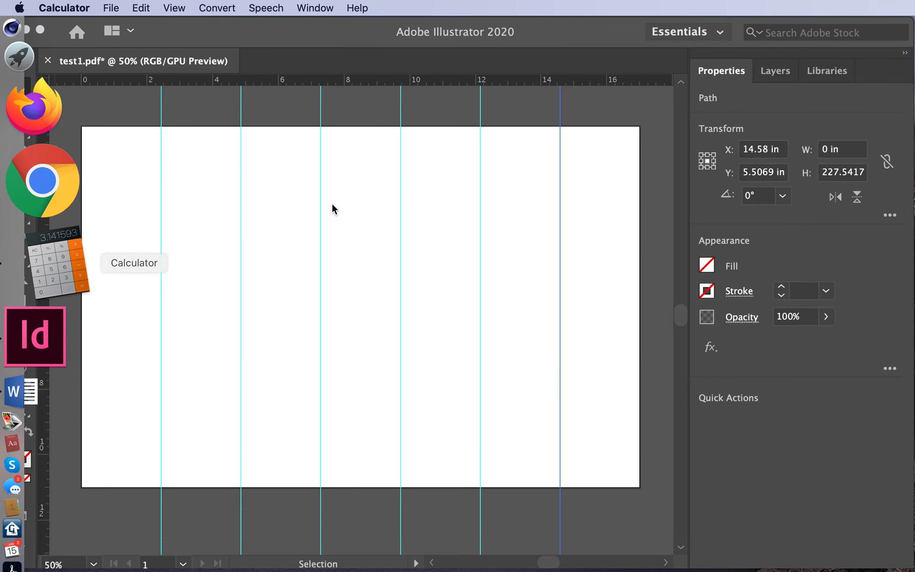
pyautogui.click(255, 351)
pyautogui.click(255, 352)
pyautogui.click(380, 250)
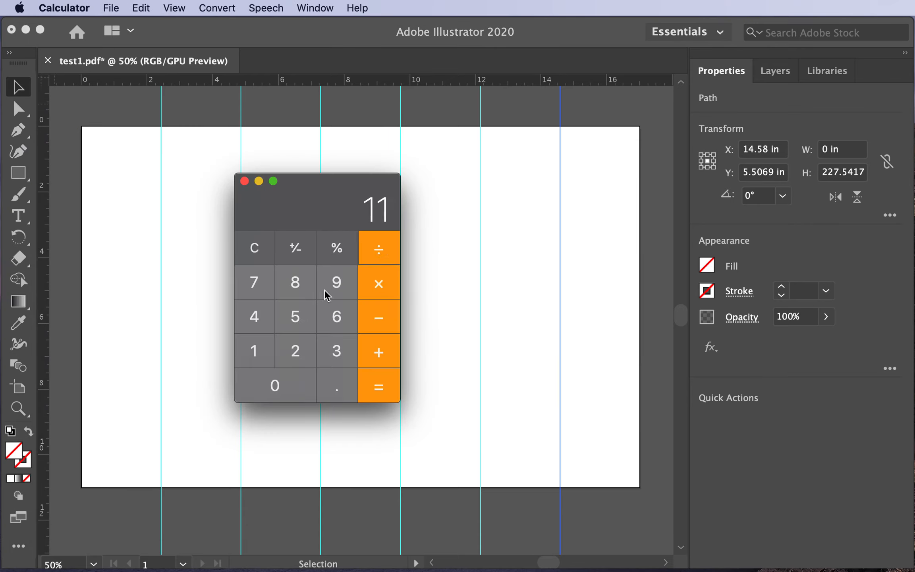
pyautogui.click(298, 318)
pyautogui.click(375, 390)
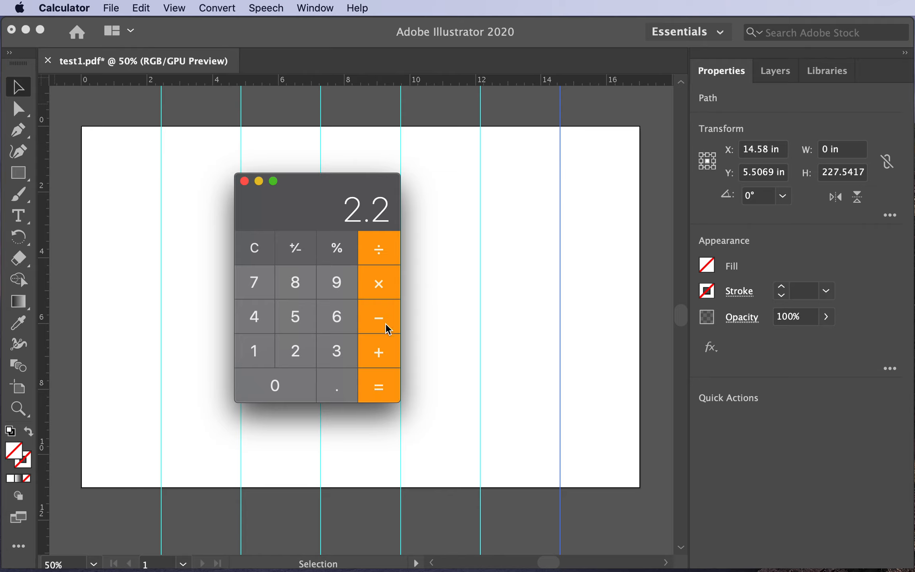
pyautogui.click(244, 181)
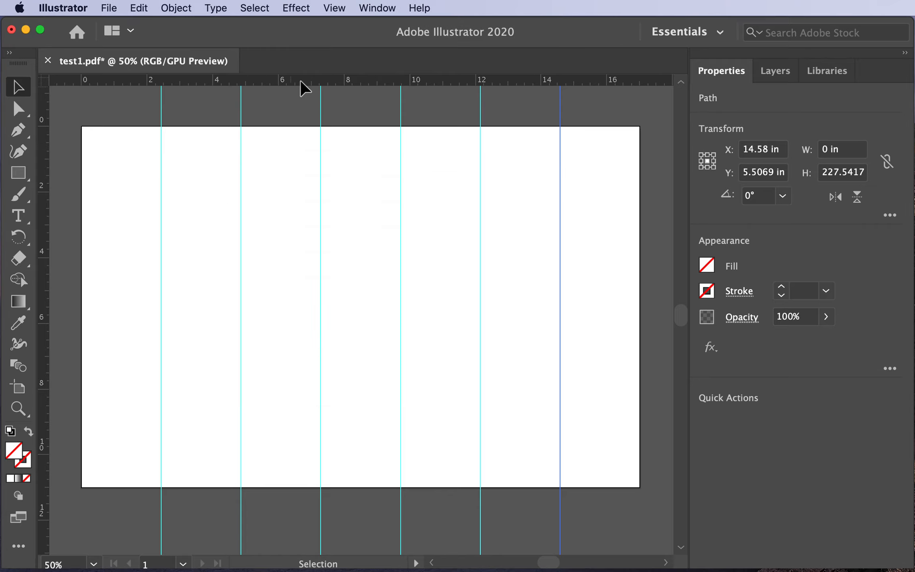
# Add a horizontal guide across the upper artboard and set its Y position to 2.2 in.
pyautogui.moveTo(302, 82); pyautogui.dragTo(290, 205)
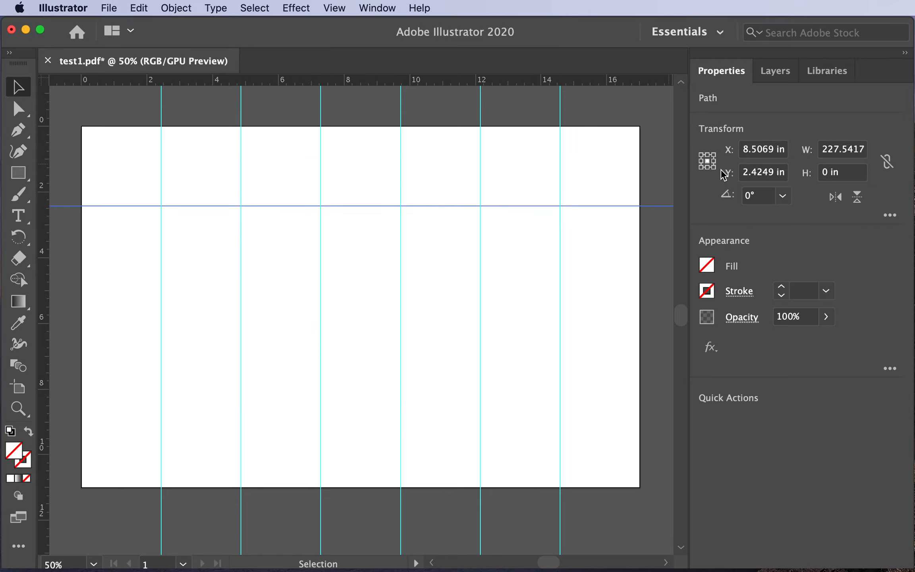
pyautogui.click(770, 173)
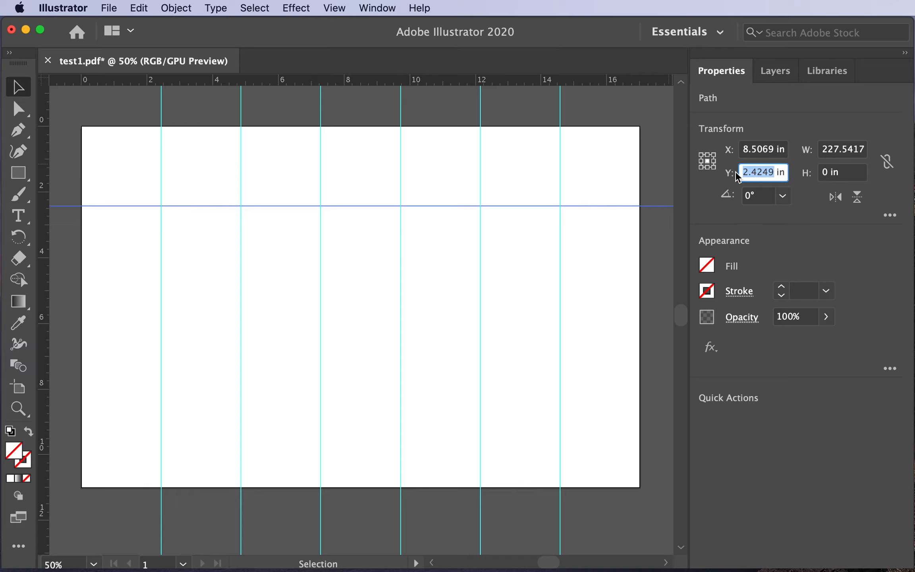
pyautogui.write('2.2')
pyautogui.press('Return')
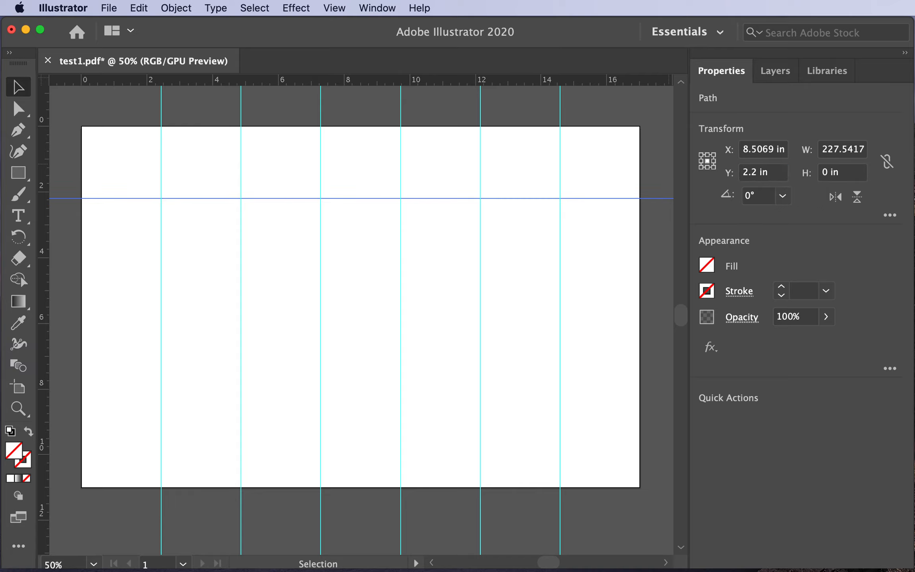
# Copy the selected horizontal guide with Move at 0 in horizontal and 2.2 in vertical, and repeat the copy twice with Transform Again.
pyautogui.click(179, 8)
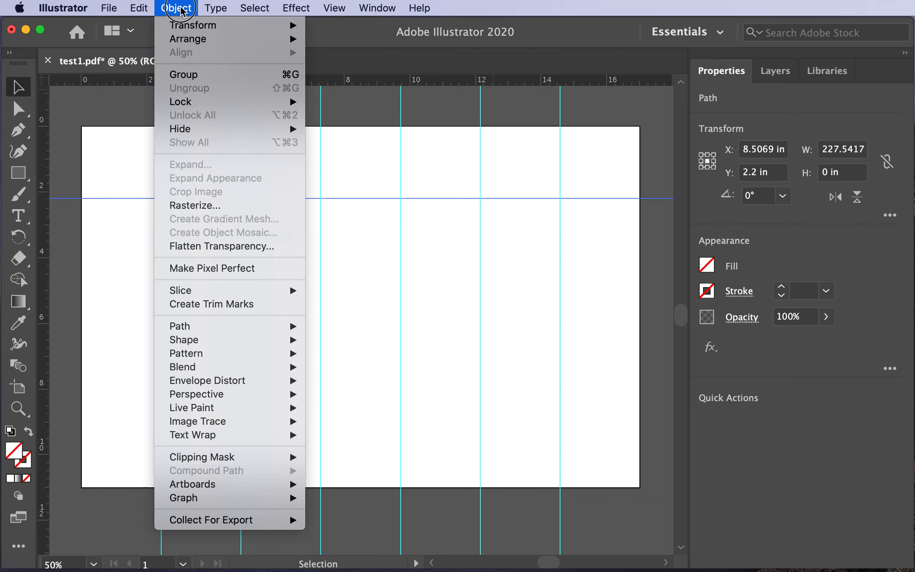
pyautogui.moveTo(180, 25)
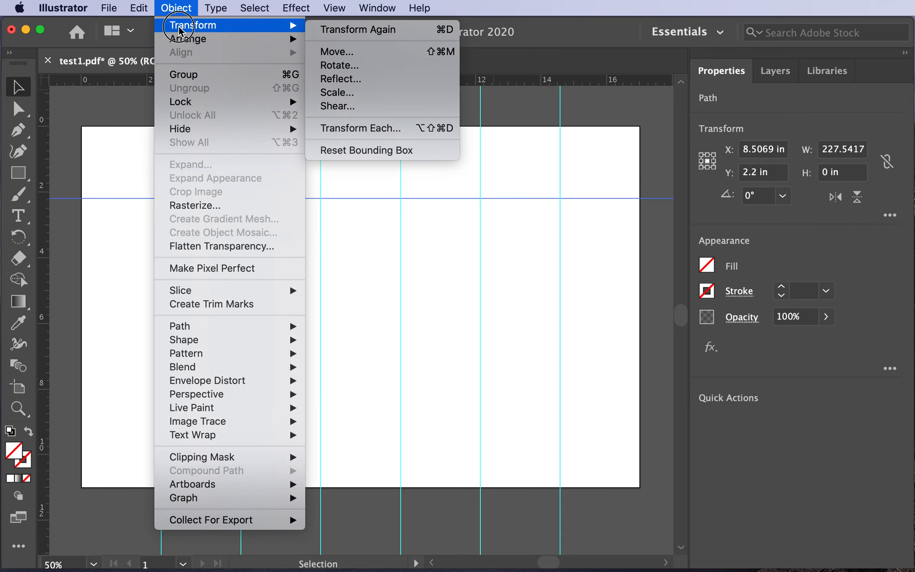
pyautogui.click(347, 52)
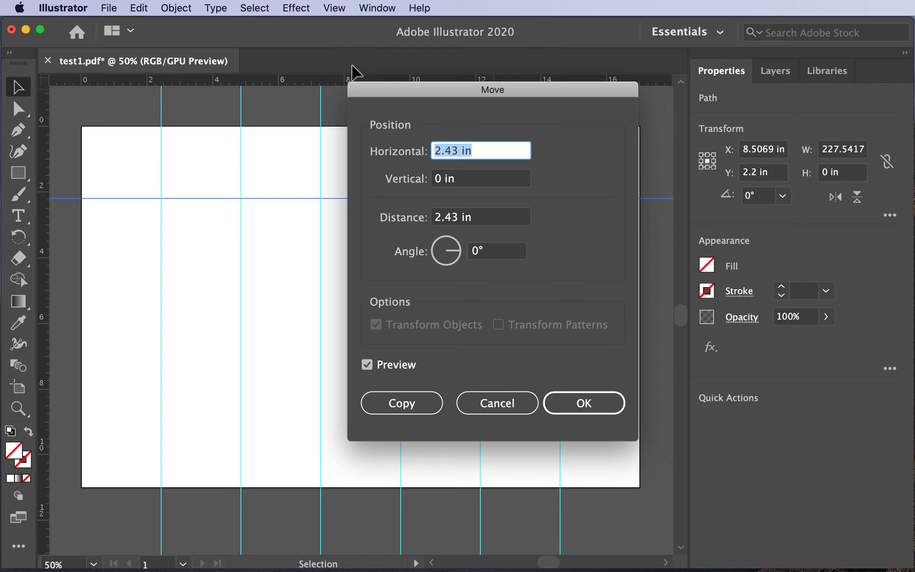
pyautogui.write('0')
pyautogui.press('Tab')
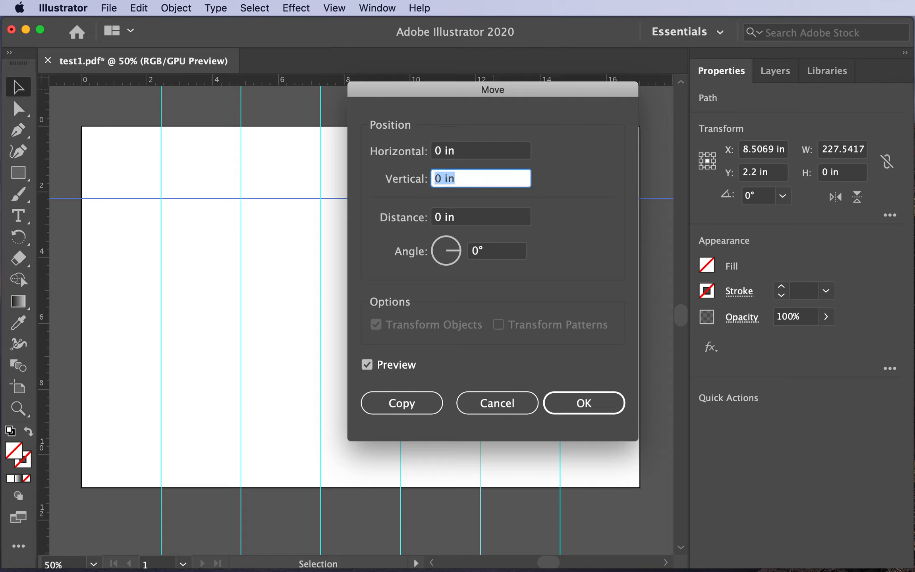
pyautogui.write('2.2')
pyautogui.press('Tab')
pyautogui.click(403, 402)
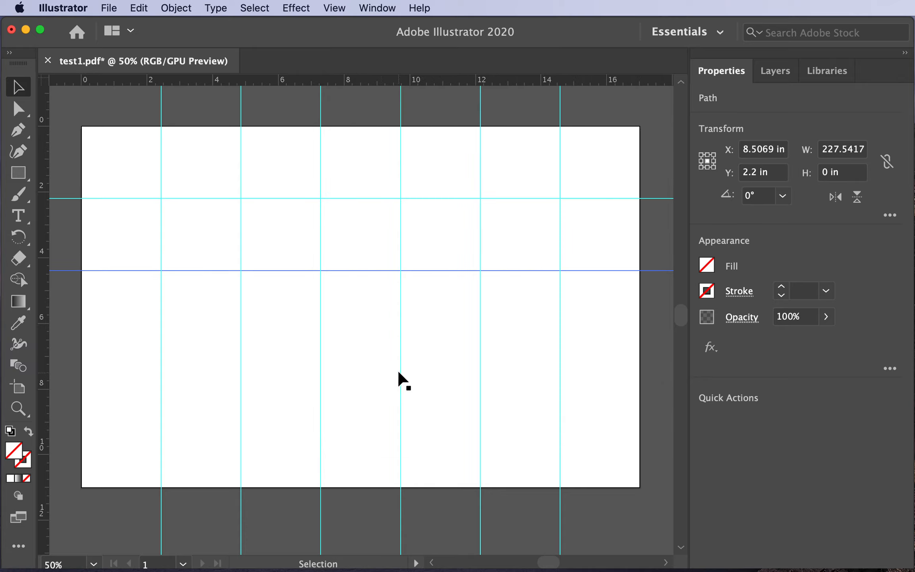
pyautogui.press('super+d')
pyautogui.press('super+d')
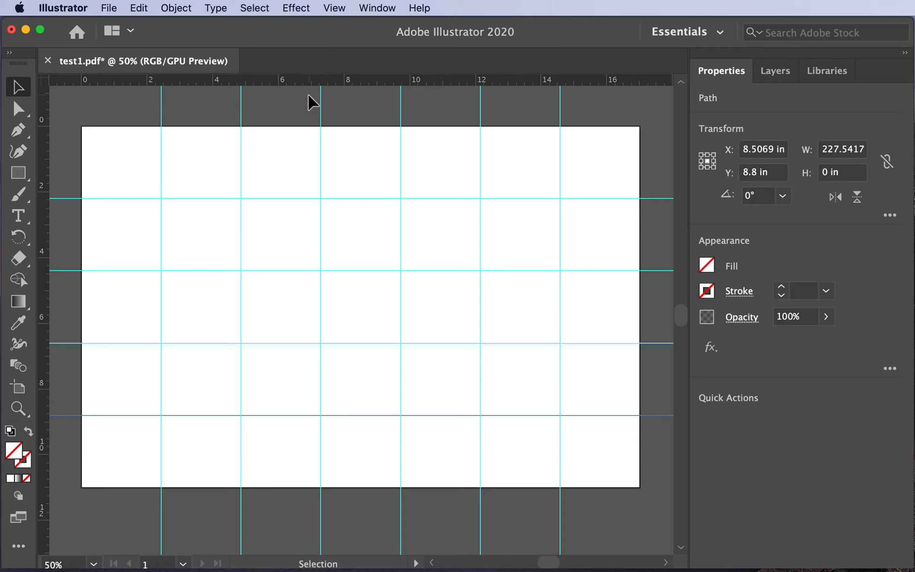
# Rename Layer 1 as guides.
pyautogui.click(775, 72)
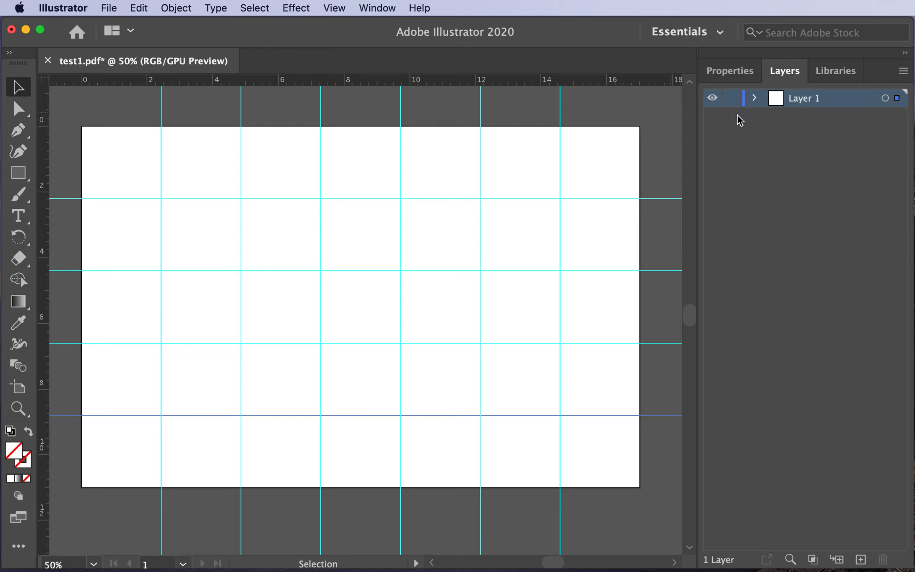
pyautogui.doubleClick(808, 102)
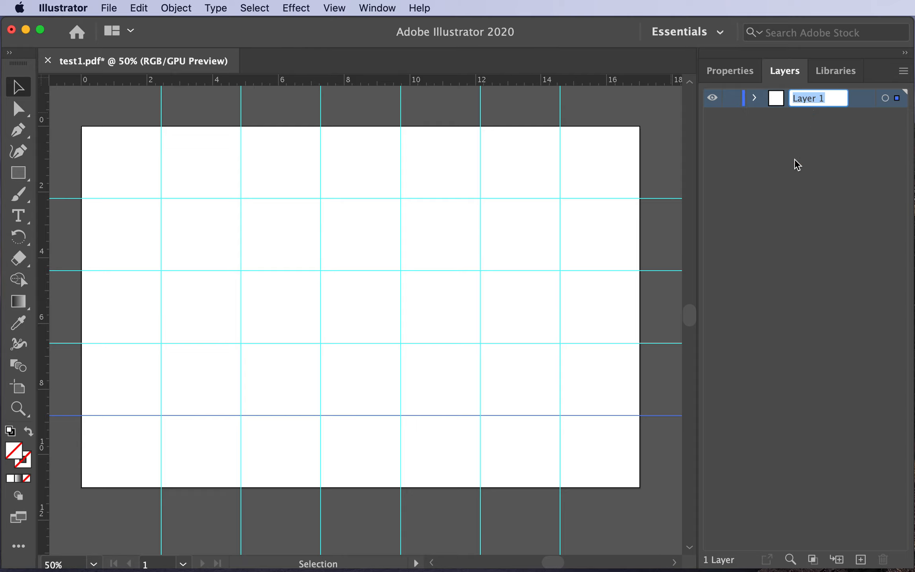
pyautogui.write('guides')
pyautogui.press('Return')
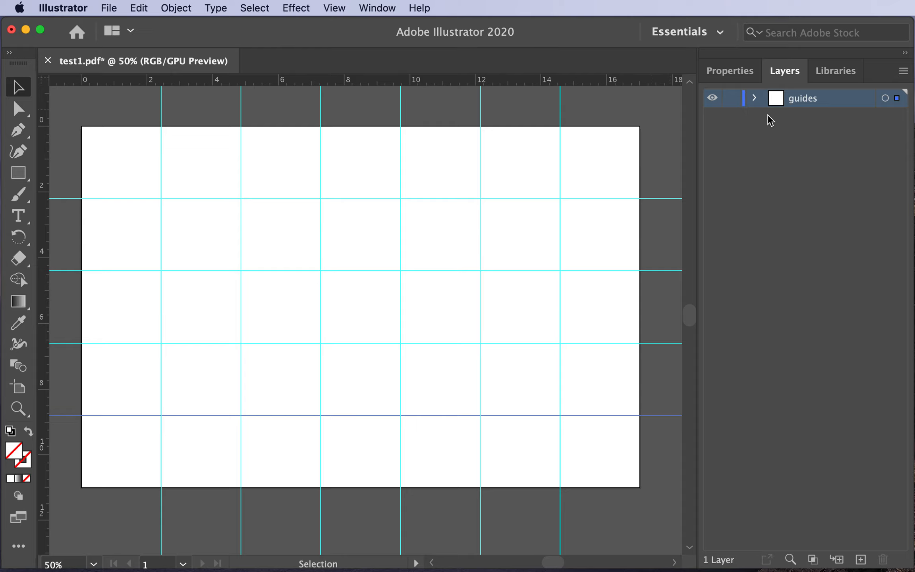
# Lock the guides layer and toggle its visibility off and back on.
pyautogui.click(732, 99)
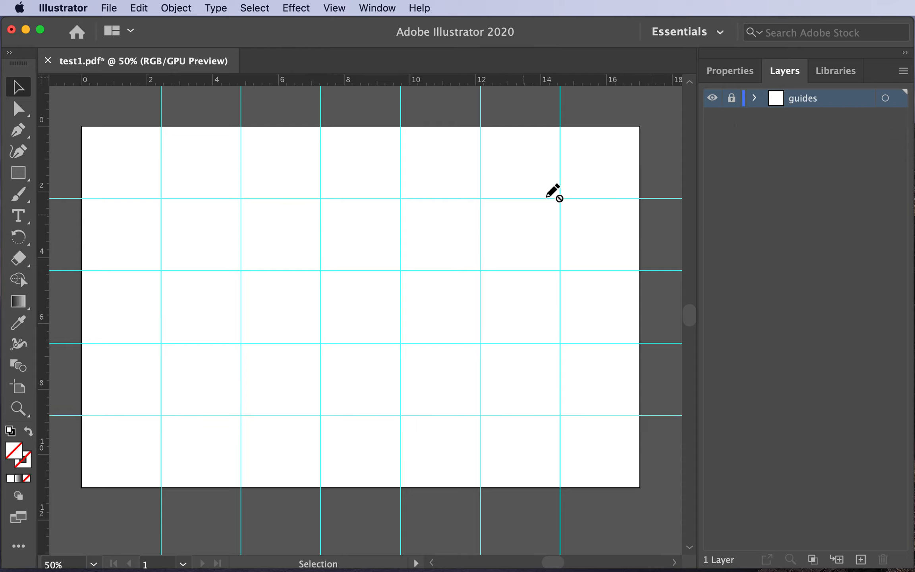
pyautogui.click(713, 99)
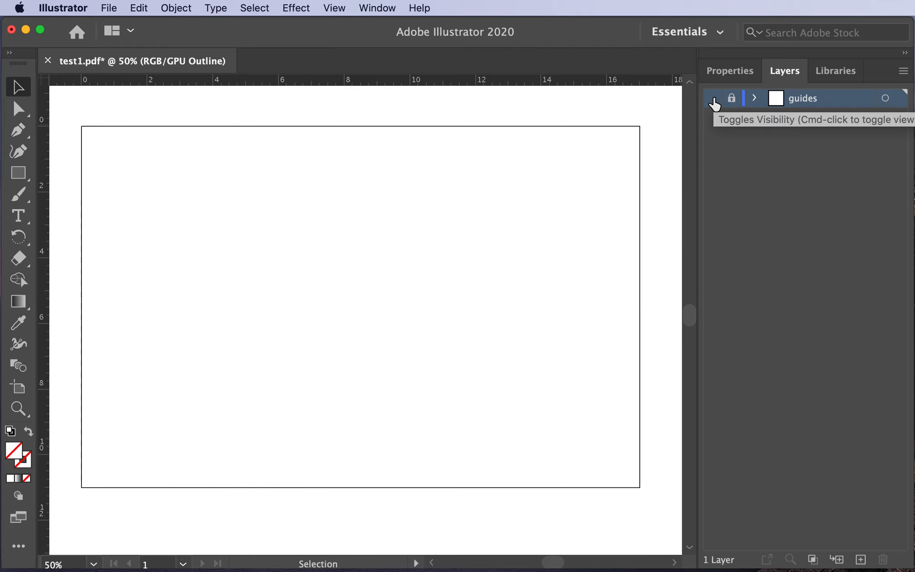
pyautogui.click(713, 100)
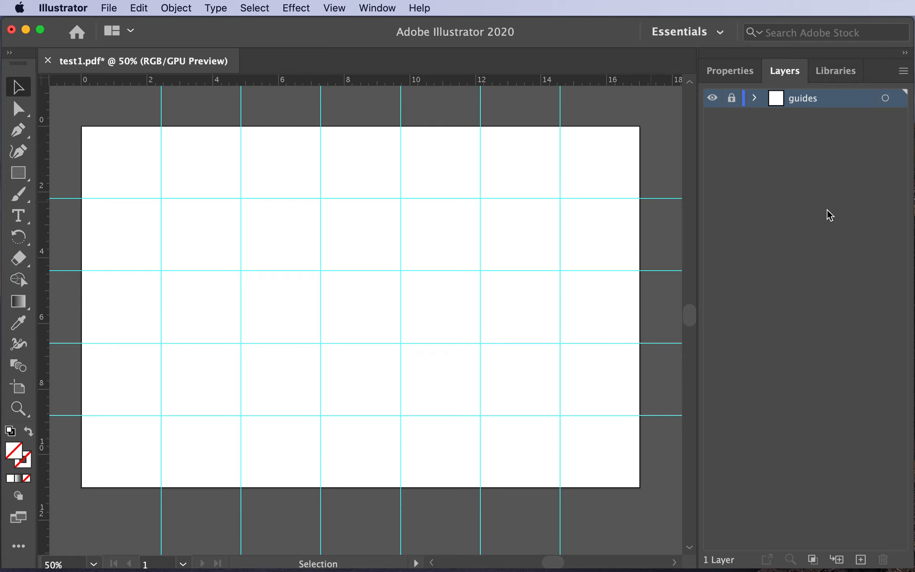
# Create a new layer named ornaments above the guides layer, keeping the Light Red color and default options.
pyautogui.click(904, 72)
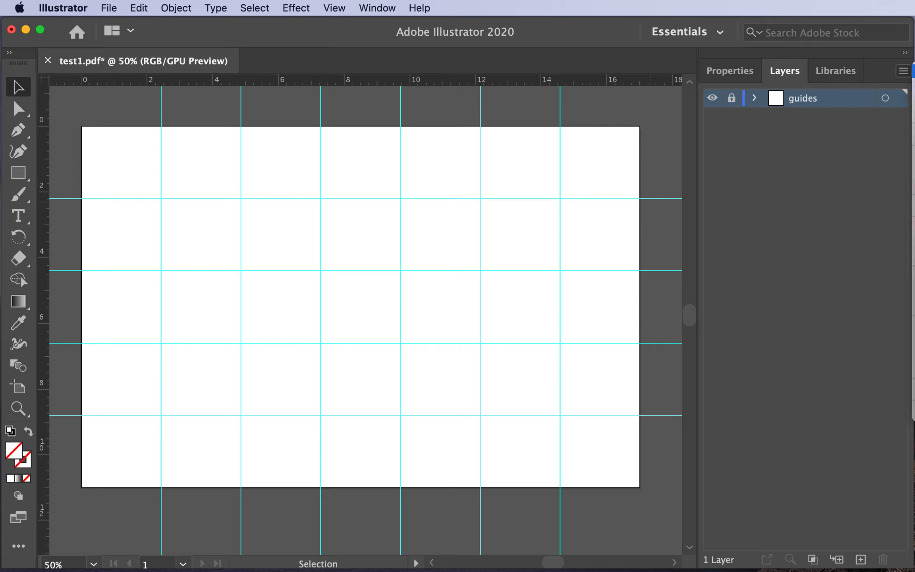
pyautogui.click(913, 71)
pyautogui.moveTo(833, 413); pyautogui.dragTo(236, 124)
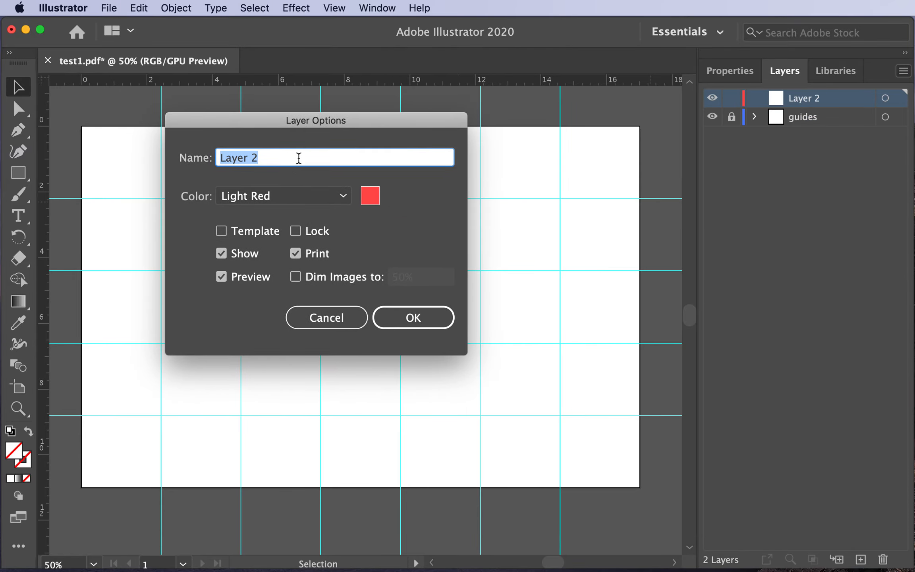
pyautogui.write('ornamen')
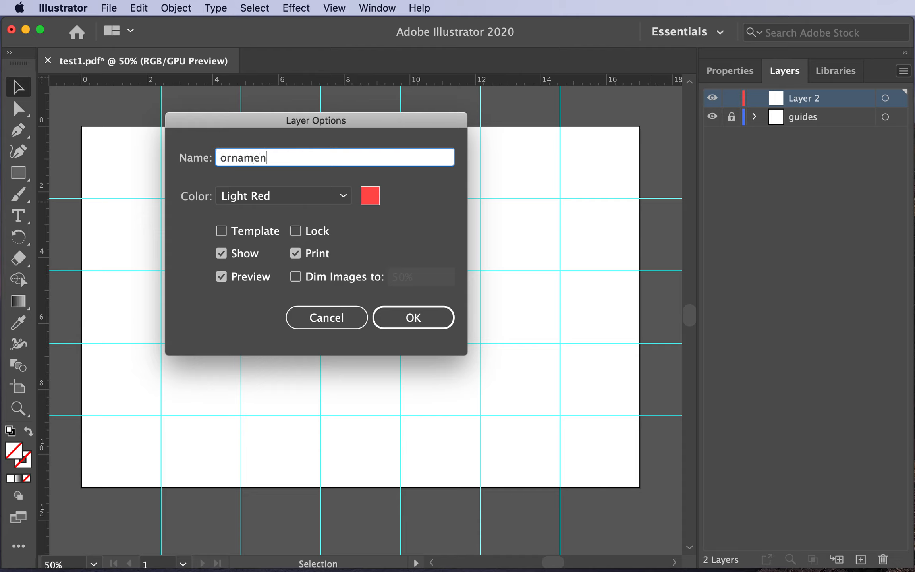
pyautogui.write('ts')
pyautogui.moveTo(380, 117); pyautogui.dragTo(474, 156)
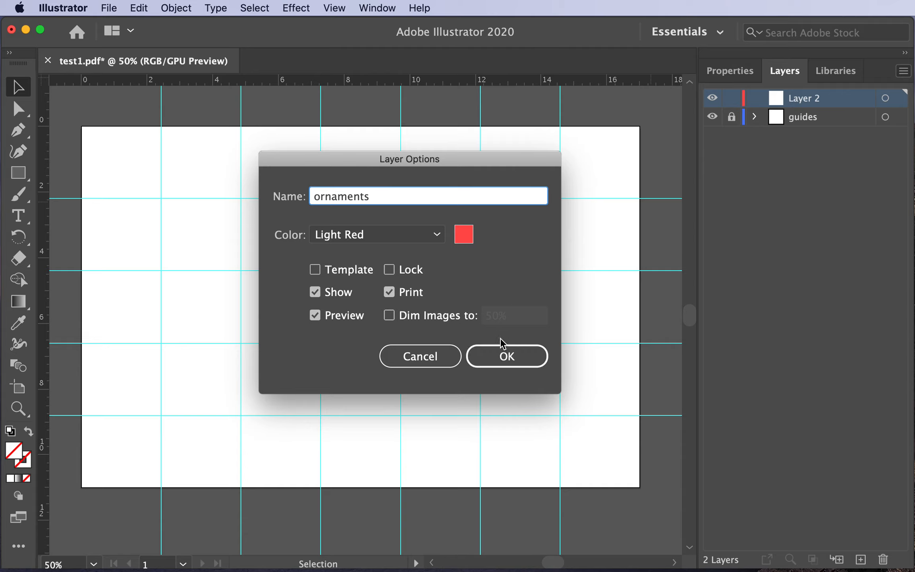
pyautogui.click(497, 359)
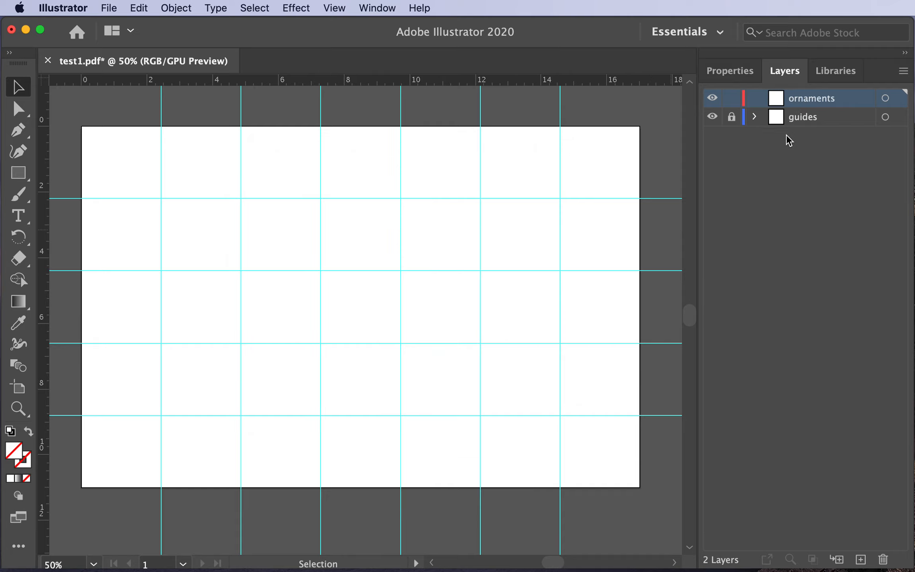
# Add another layer above ornaments, open and cancel its layer options, and delete that layer.
pyautogui.moveTo(839, 100); pyautogui.dragTo(815, 92)
pyautogui.click(860, 559)
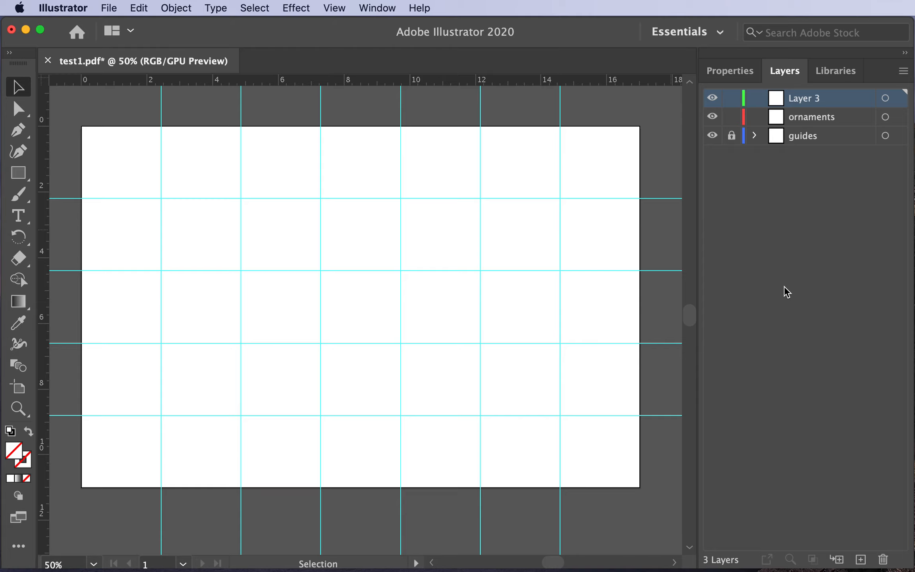
pyautogui.doubleClick(775, 106)
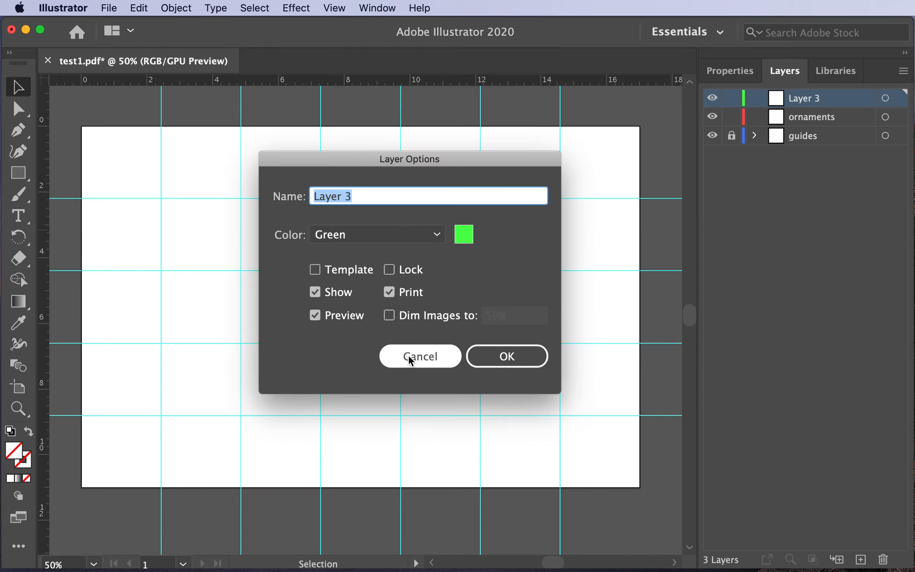
pyautogui.click(409, 355)
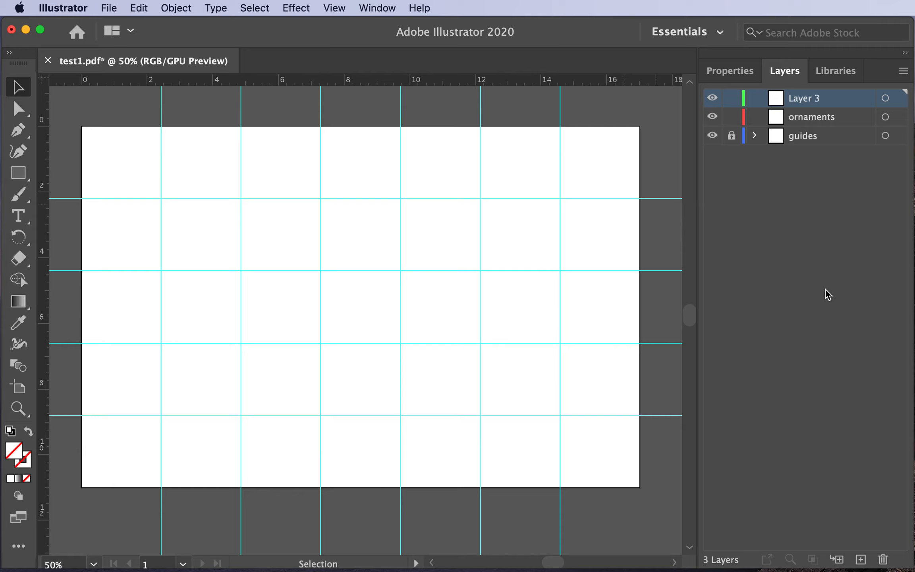
pyautogui.click(883, 559)
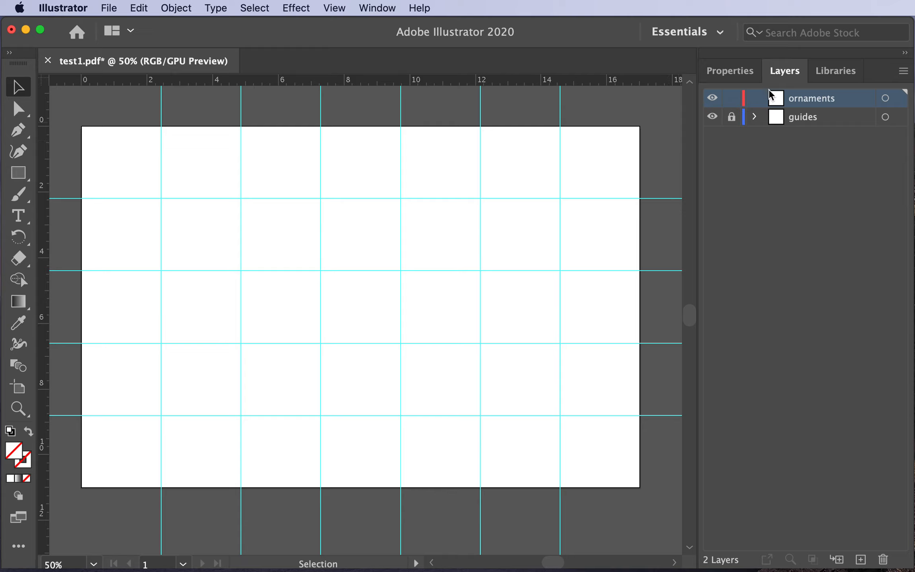
# Hide the ornaments layer, and unlock the guides layer and make it the active layer.
pyautogui.click(711, 98)
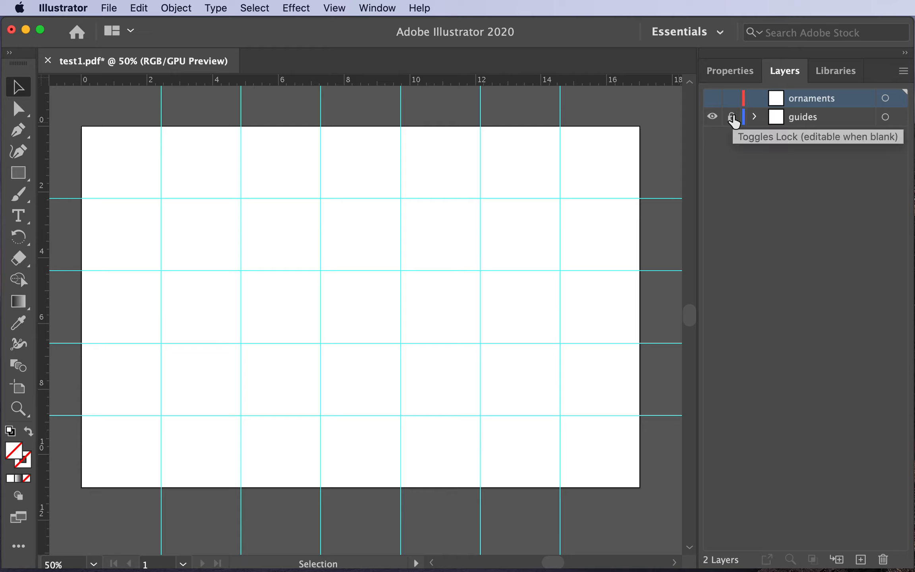
pyautogui.click(732, 118)
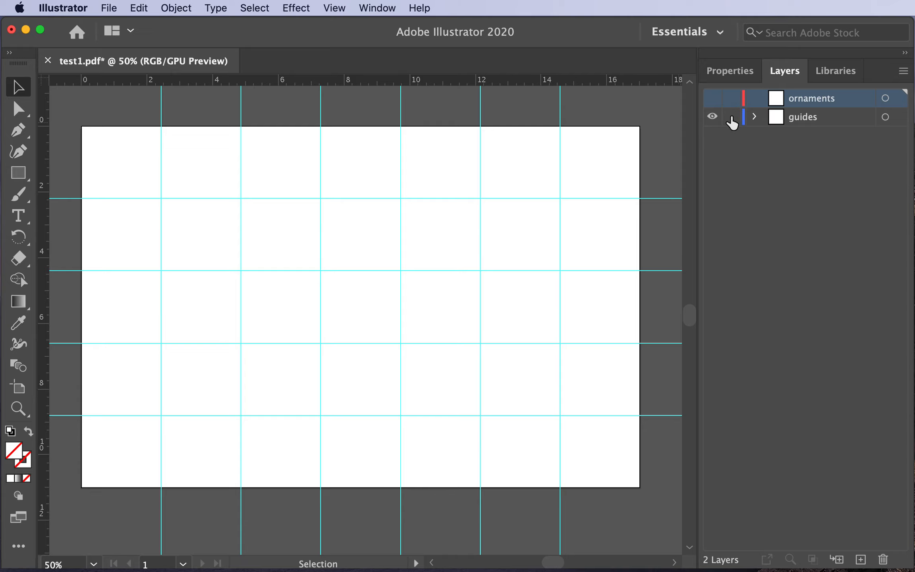
pyautogui.click(808, 119)
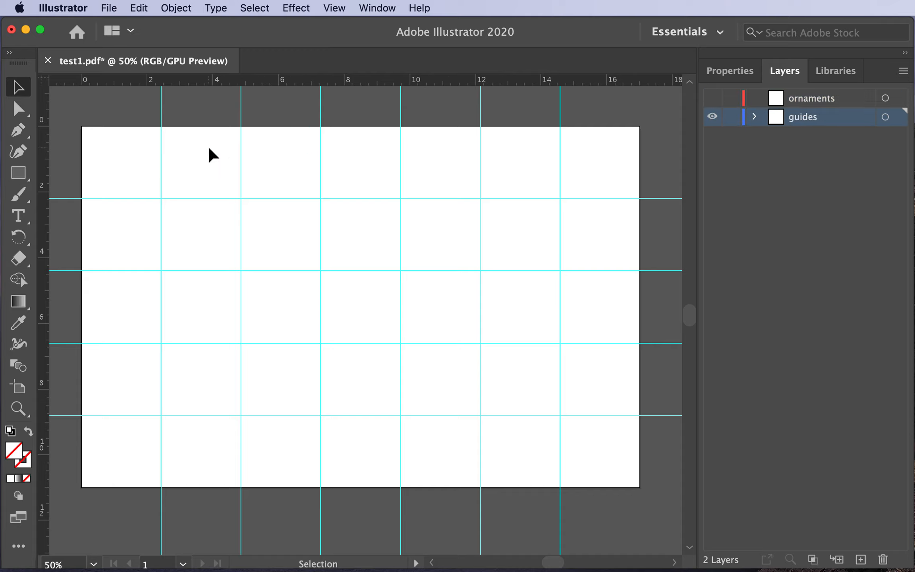
# Draw a circle about 1.96 in across with the Ellipse tool, centered near the upper-left guide intersection.
pyautogui.moveTo(19, 177); pyautogui.dragTo(65, 193)
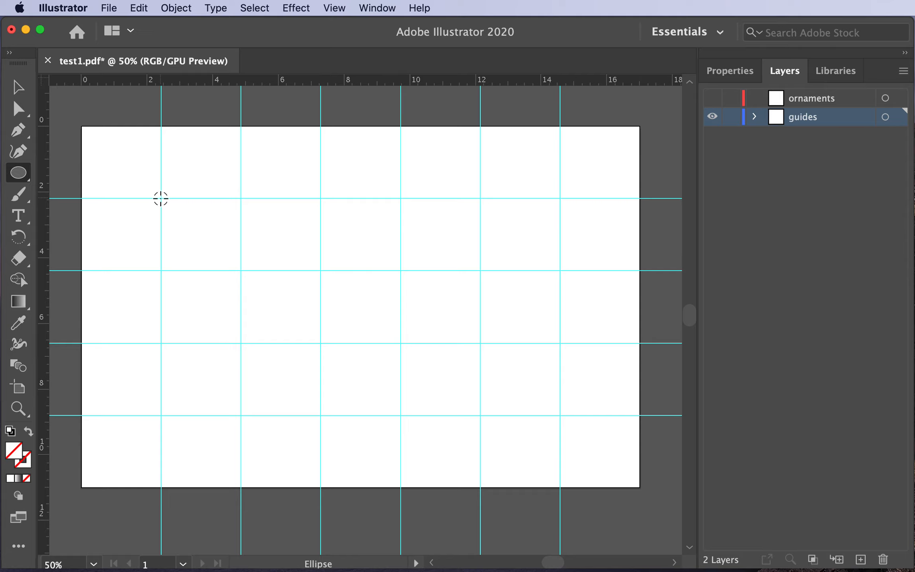
pyautogui.moveTo(160, 197); pyautogui.dragTo(193, 227)
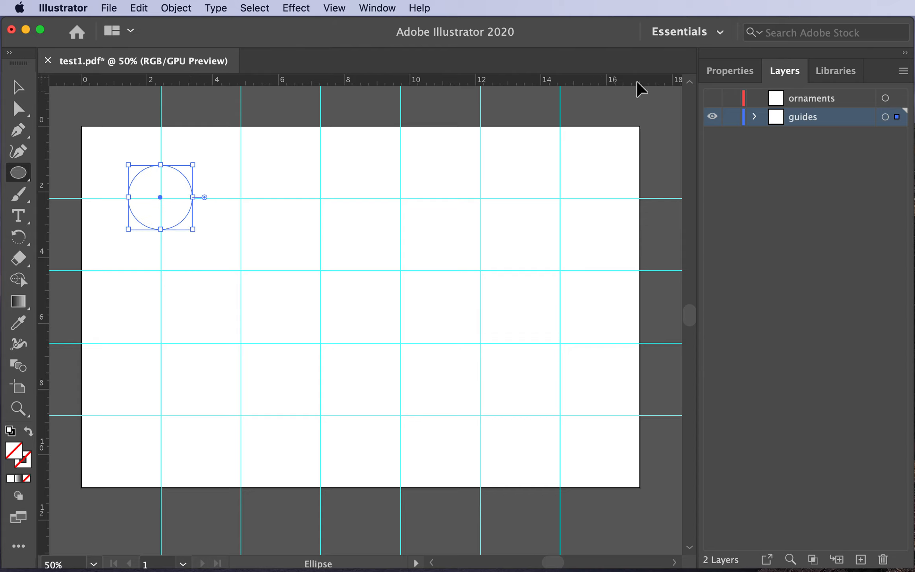
# Position the circle's center at X 2.43 in and Y 2.2 in, on the upper-left guide intersection.
pyautogui.click(730, 71)
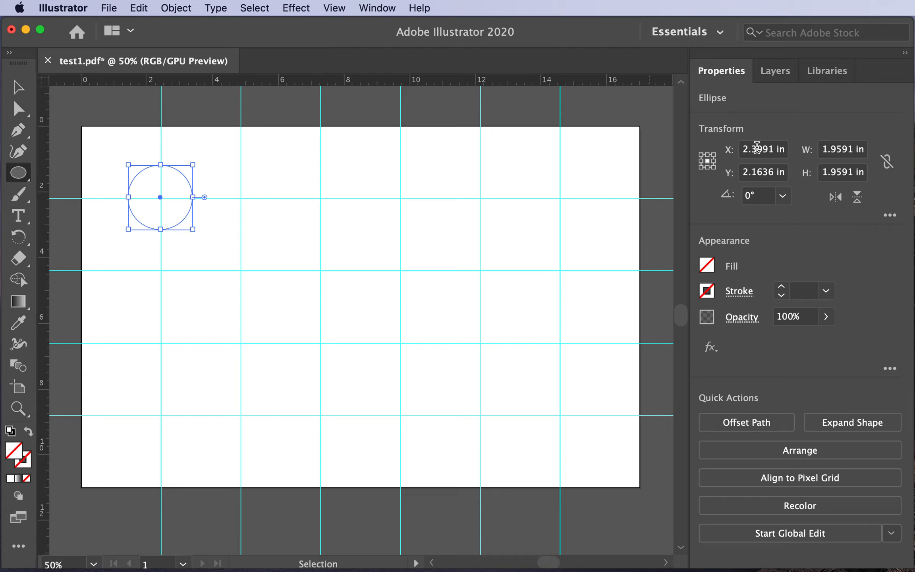
pyautogui.moveTo(773, 149); pyautogui.dragTo(737, 153)
pyautogui.write('2.')
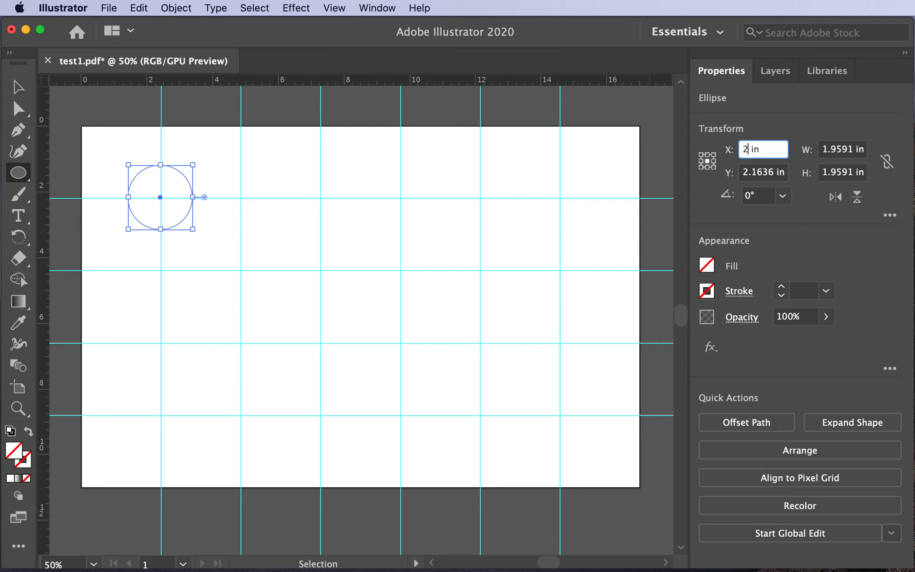
pyautogui.write('43')
pyautogui.click(755, 172)
pyautogui.moveTo(773, 172); pyautogui.dragTo(754, 172)
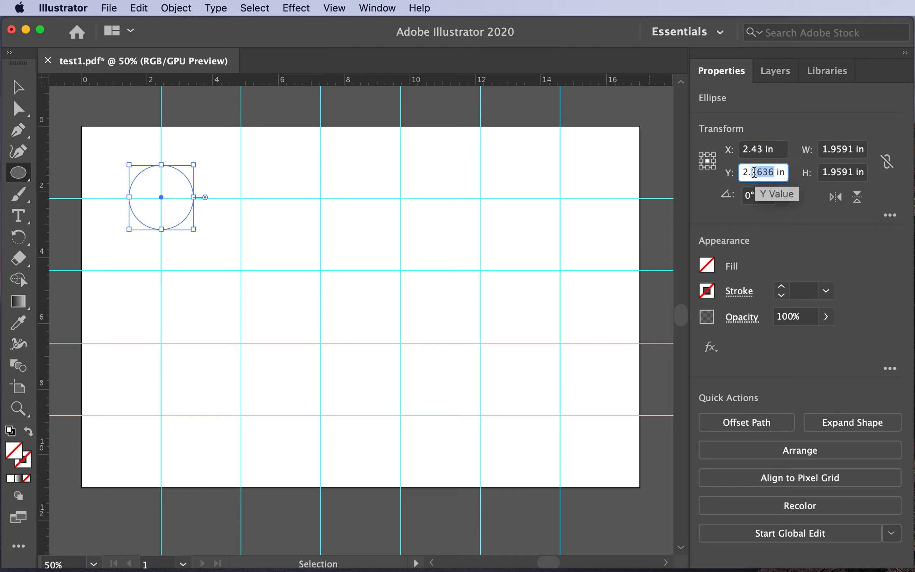
pyautogui.write('2')
pyautogui.press('Return')
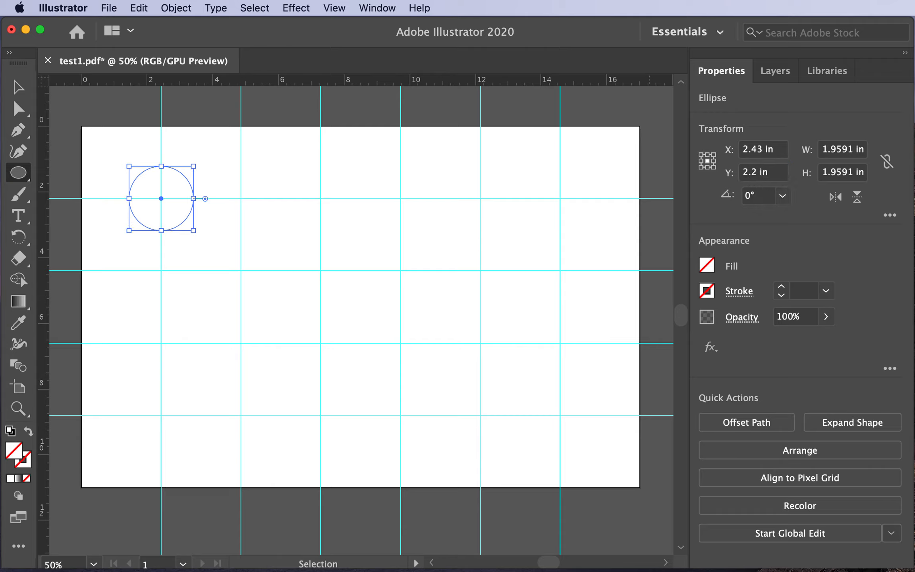
# Give the circle a black stroke with no fill, and deselect it.
pyautogui.click(23, 463)
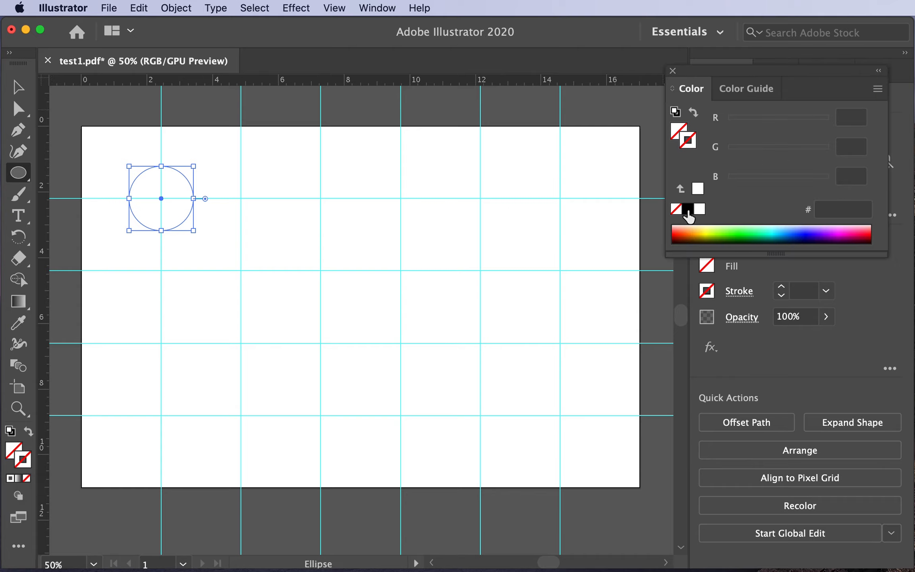
pyautogui.click(688, 209)
pyautogui.click(18, 87)
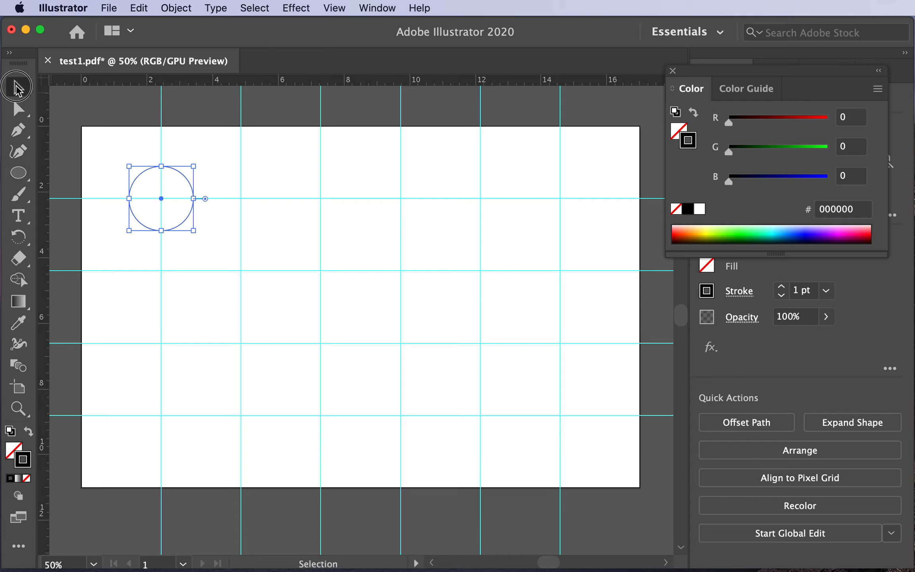
pyautogui.click(319, 173)
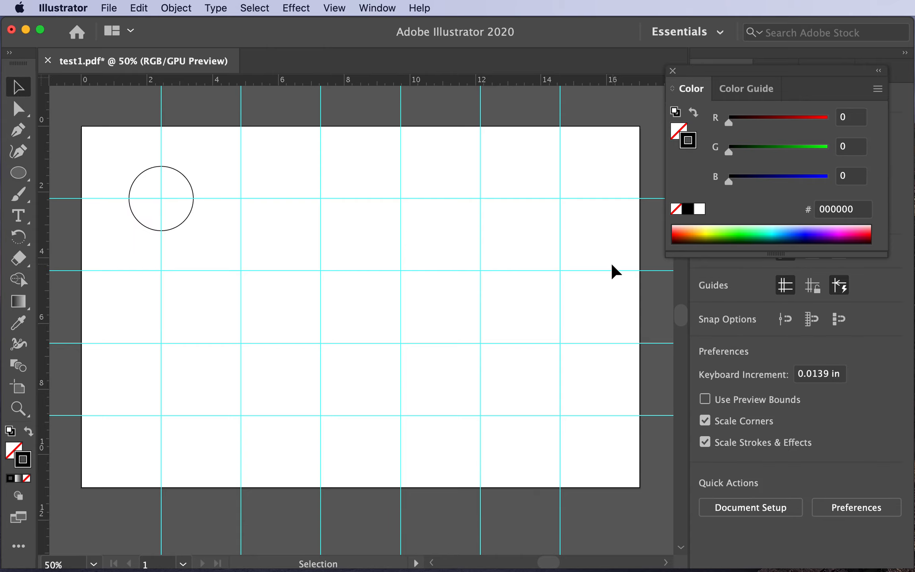
# Copy the circle 2.2 in straight down and repeat the transformation twice to make a column of four circles.
pyautogui.click(178, 227)
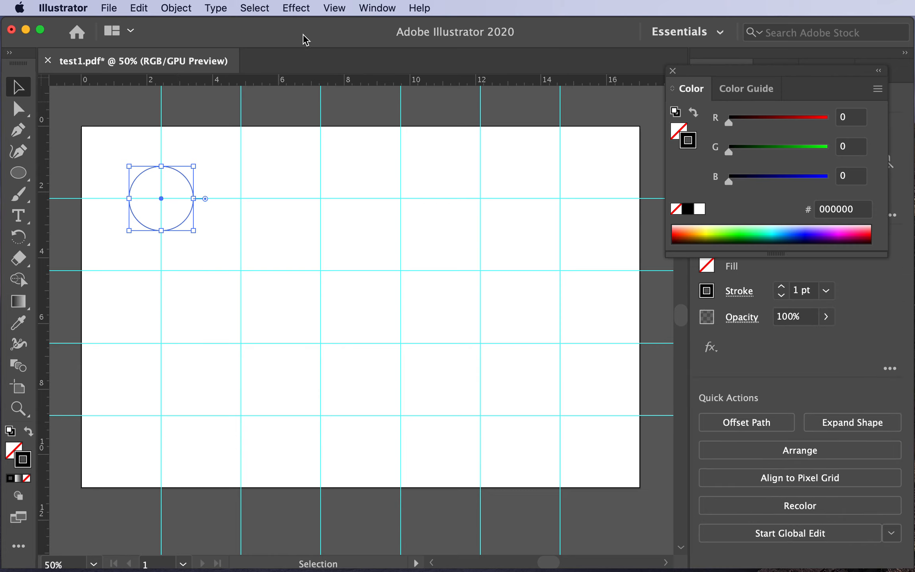
pyautogui.click(177, 8)
pyautogui.moveTo(278, 25)
pyautogui.click(358, 51)
pyautogui.click(401, 403)
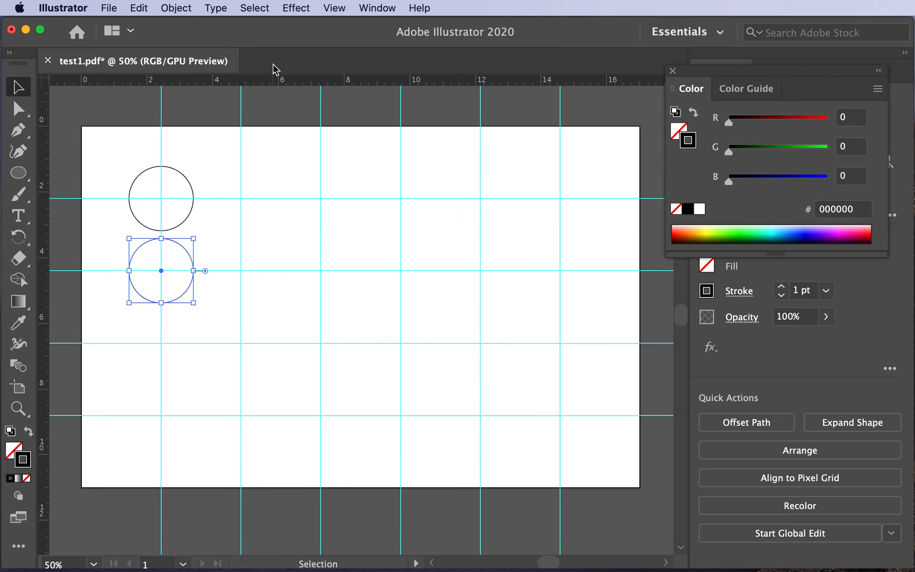
pyautogui.press('super+d')
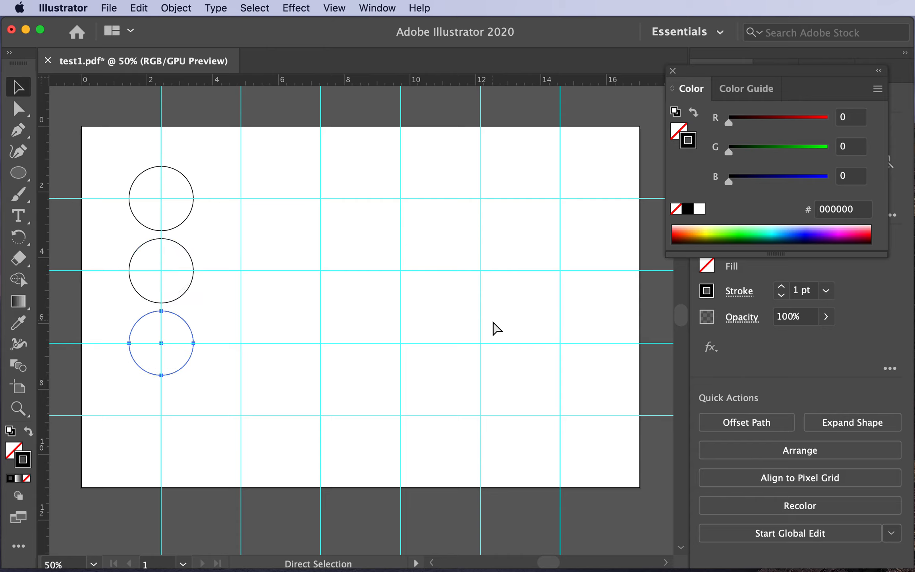
pyautogui.press('super+d')
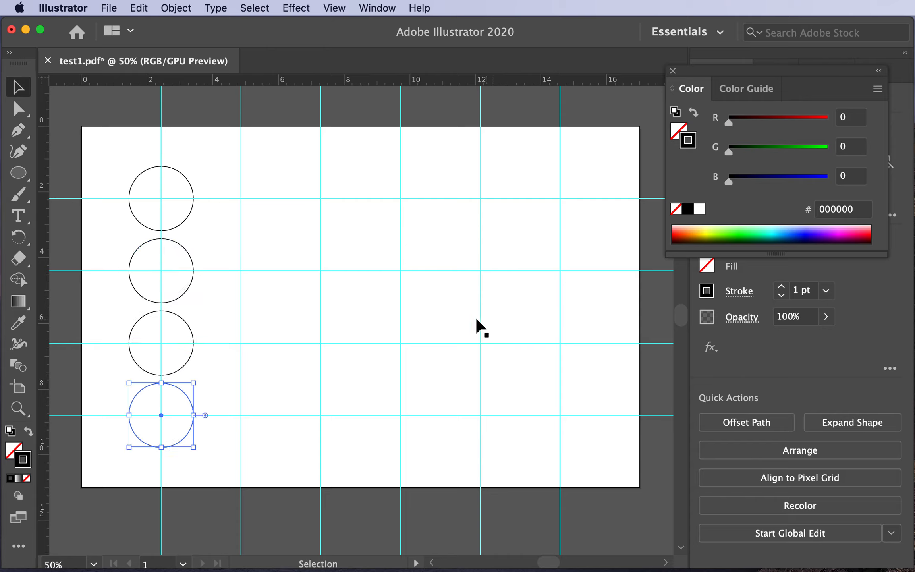
pyautogui.click(140, 173)
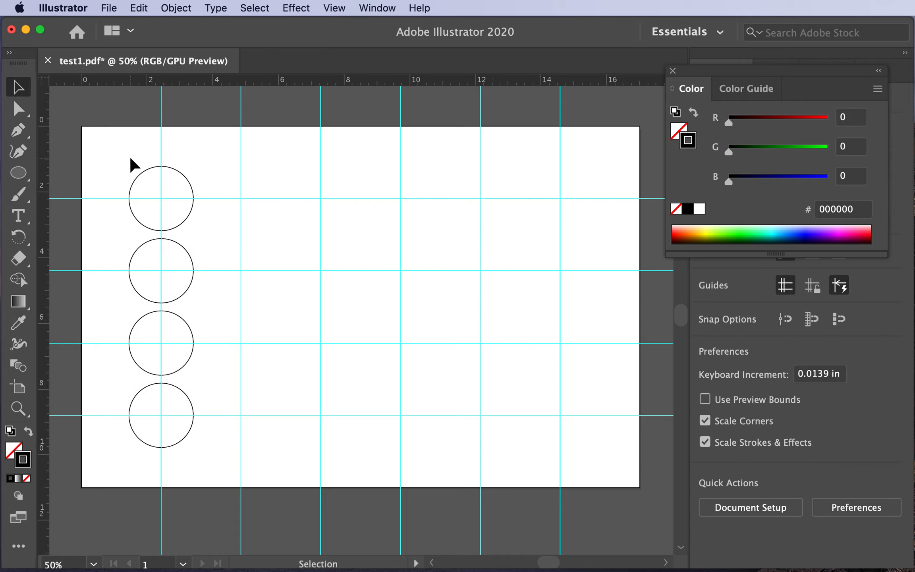
pyautogui.moveTo(119, 140)
pyautogui.mouseDown()
pyautogui.moveTo(184, 280)
pyautogui.moveTo(227, 467)
pyautogui.mouseUp()
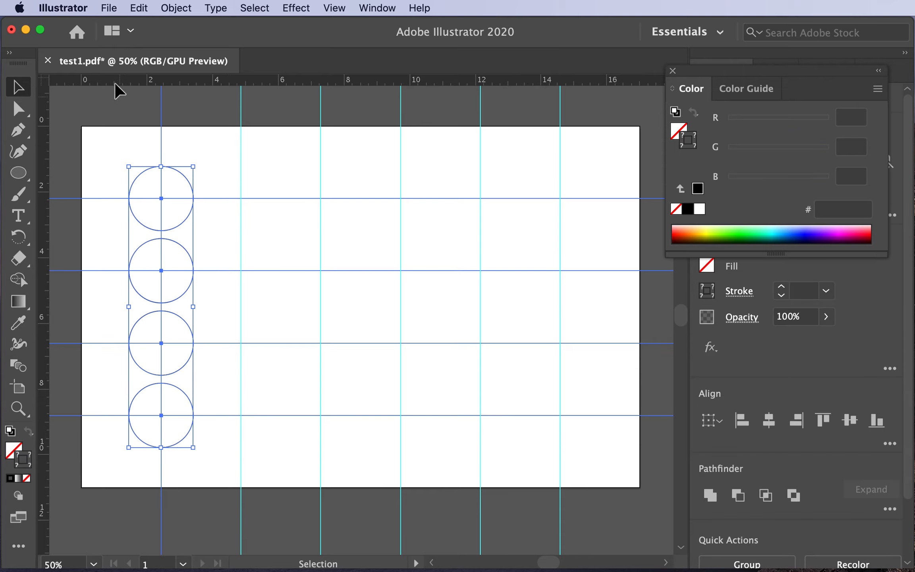
pyautogui.click(106, 137)
# Select all circles sharing the same stroke color and move a copy of the column 2.43 in horizontally and 0 in vertically.
pyautogui.click(134, 181)
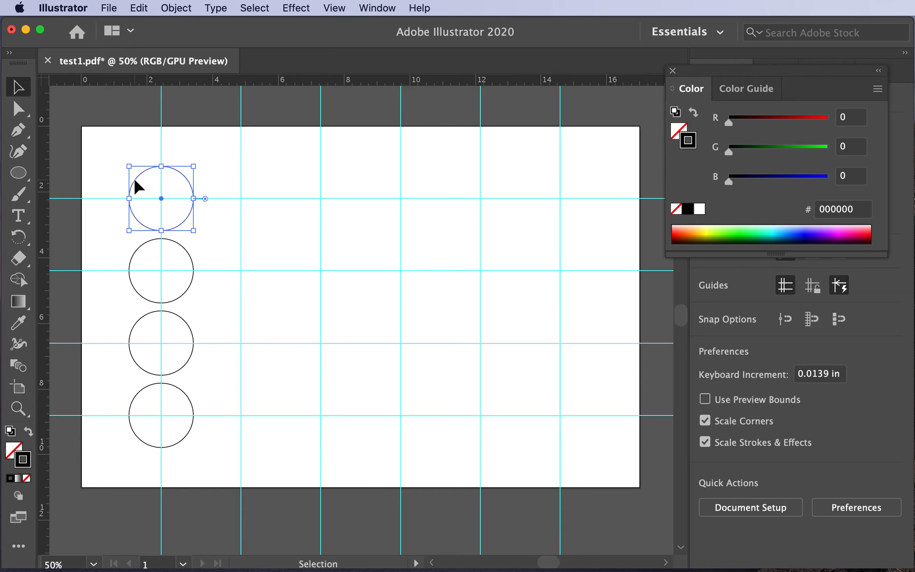
pyautogui.click(250, 8)
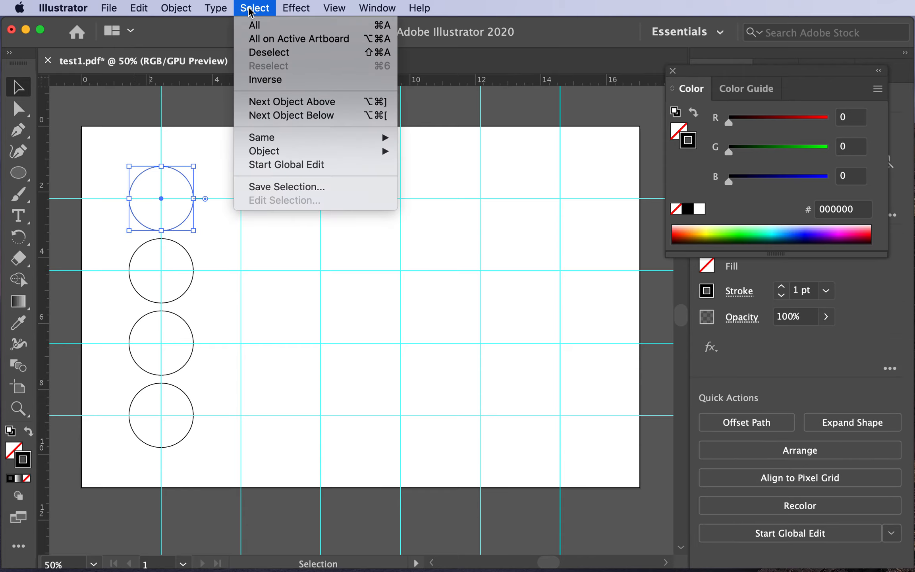
pyautogui.moveTo(272, 139)
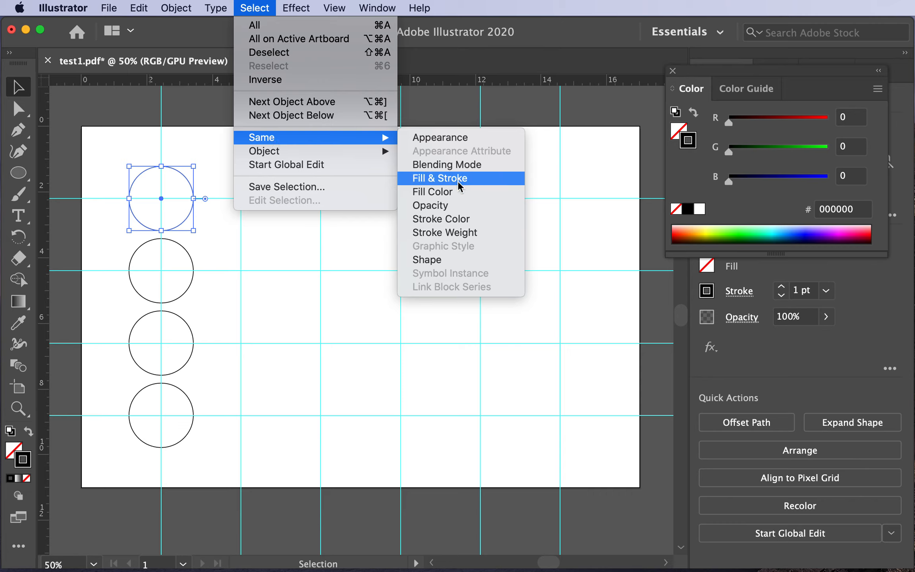
pyautogui.click(451, 219)
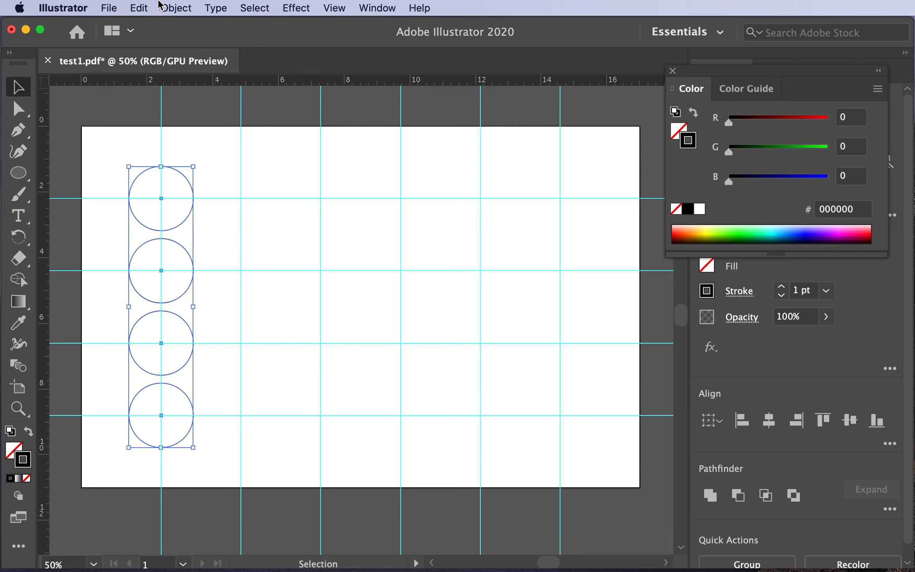
pyautogui.click(170, 9)
pyautogui.moveTo(181, 25)
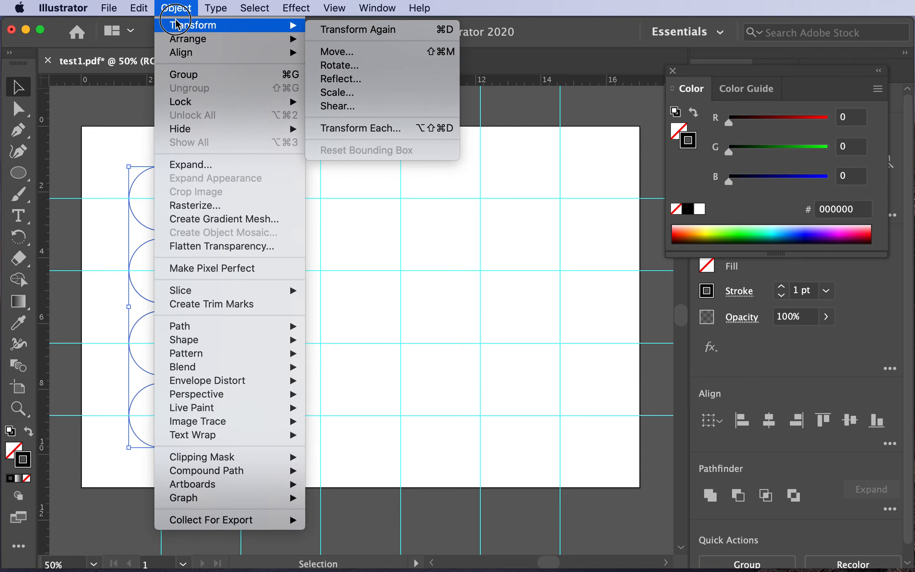
pyautogui.click(337, 51)
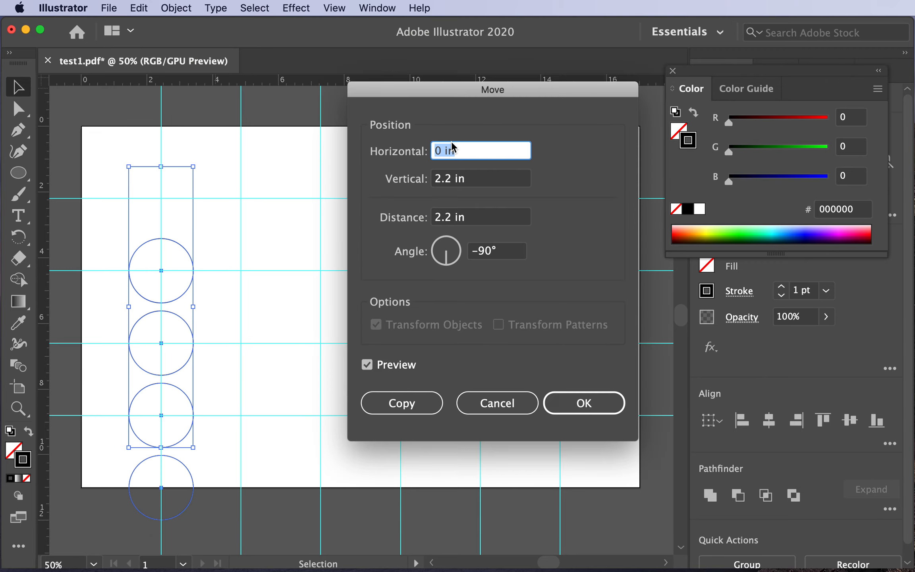
pyautogui.write('2.43')
pyautogui.press('Tab')
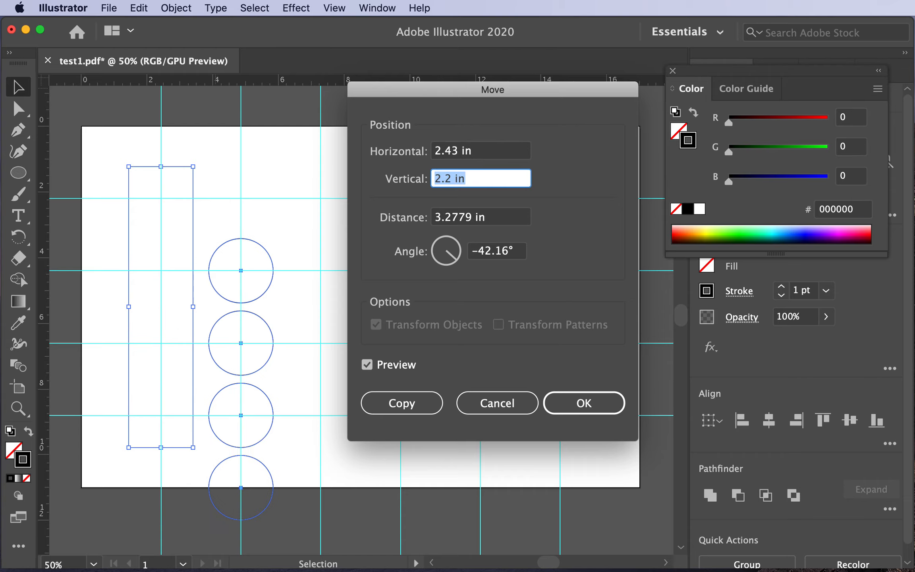
pyautogui.write('0')
pyautogui.click(393, 404)
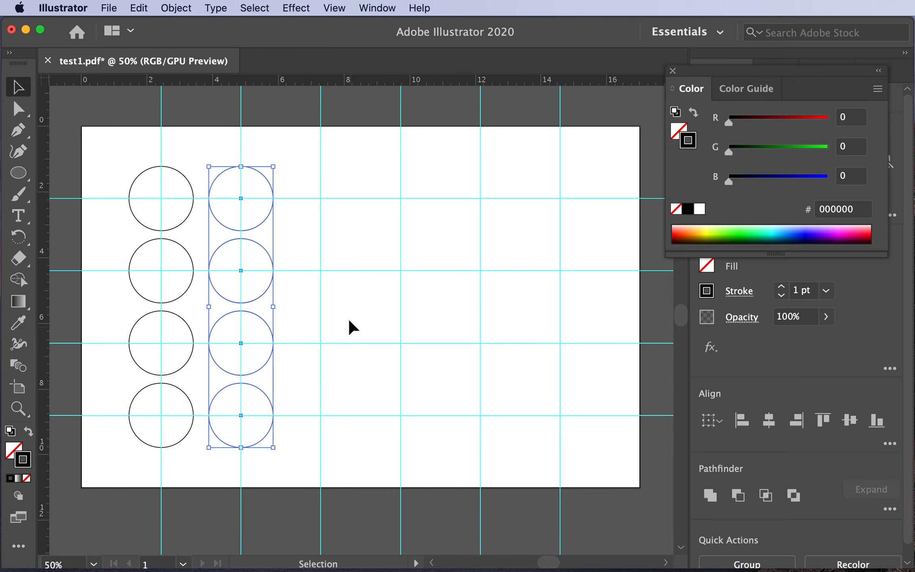
# Repeat the column copy four more times to place circles on all six vertical guides.
pyautogui.press('super+d')
pyautogui.press('super+d')
pyautogui.press('super+d')
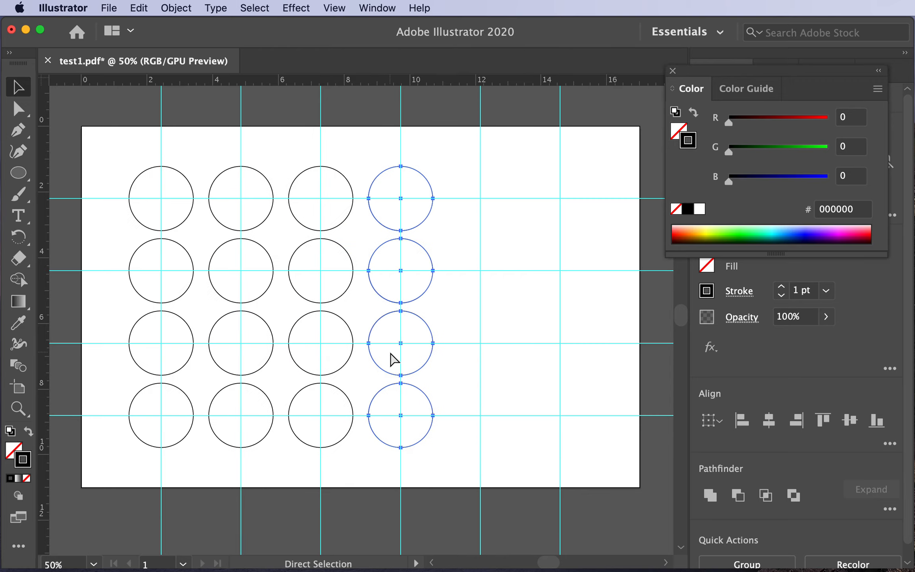
pyautogui.press('super+d')
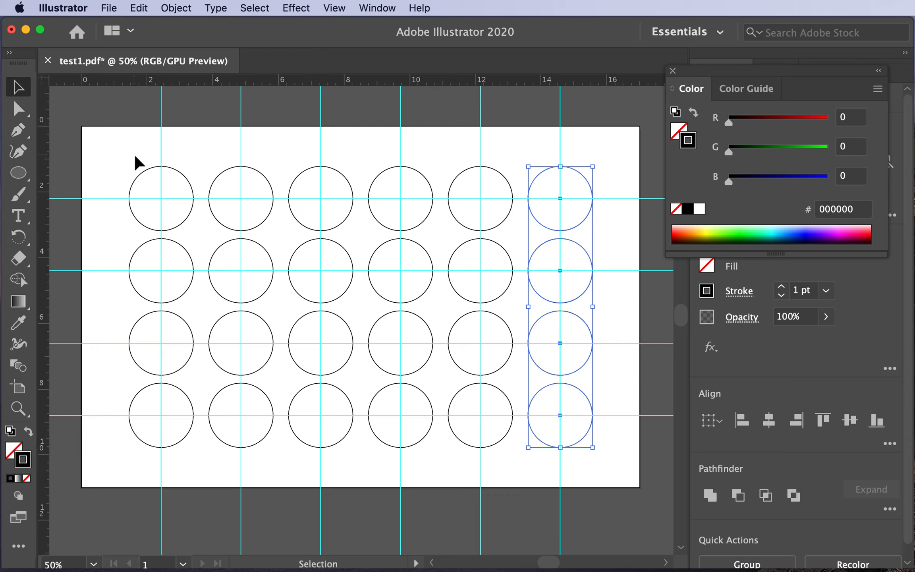
# Select every circle with the same stroke color, convert them all to guides, and close the floating color settings.
pyautogui.click(250, 8)
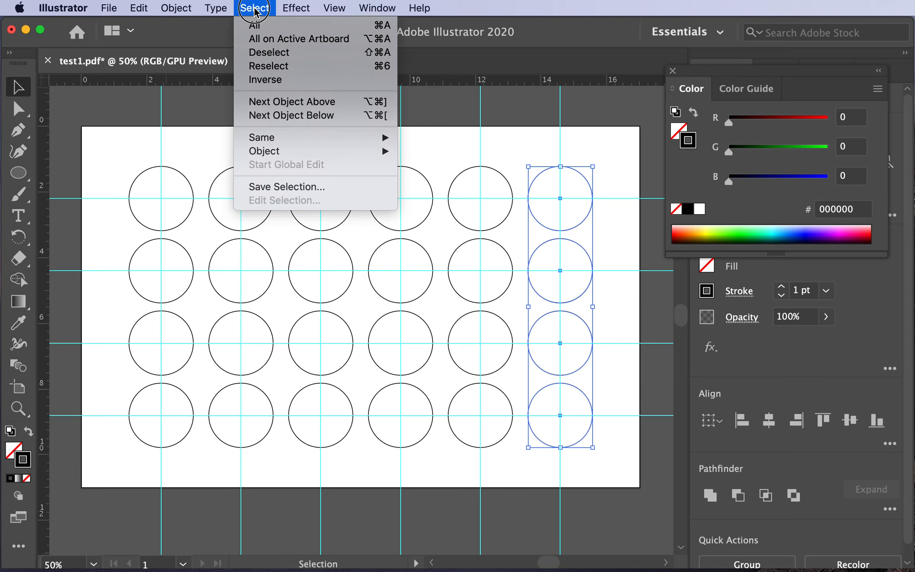
pyautogui.moveTo(337, 137)
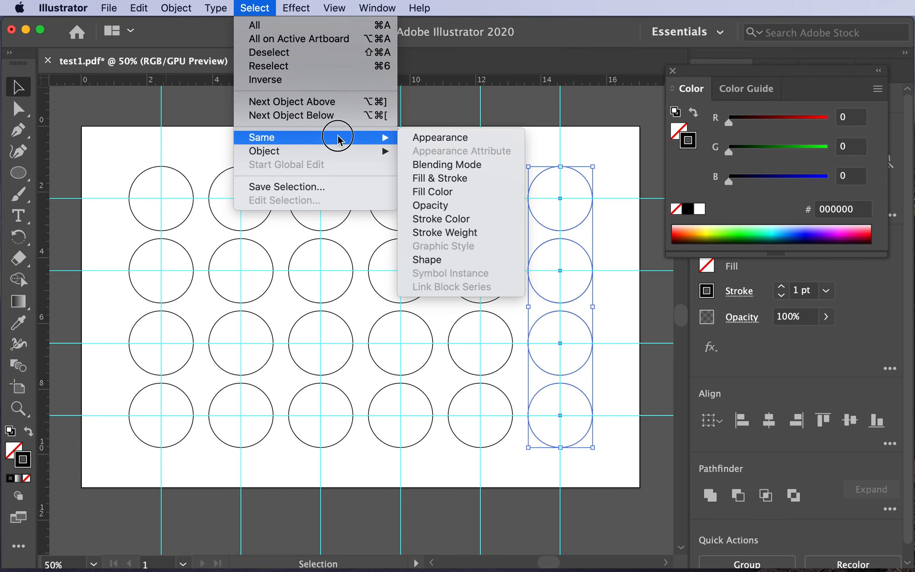
pyautogui.click(468, 219)
pyautogui.press('super+5')
pyautogui.click(672, 71)
pyautogui.click(627, 210)
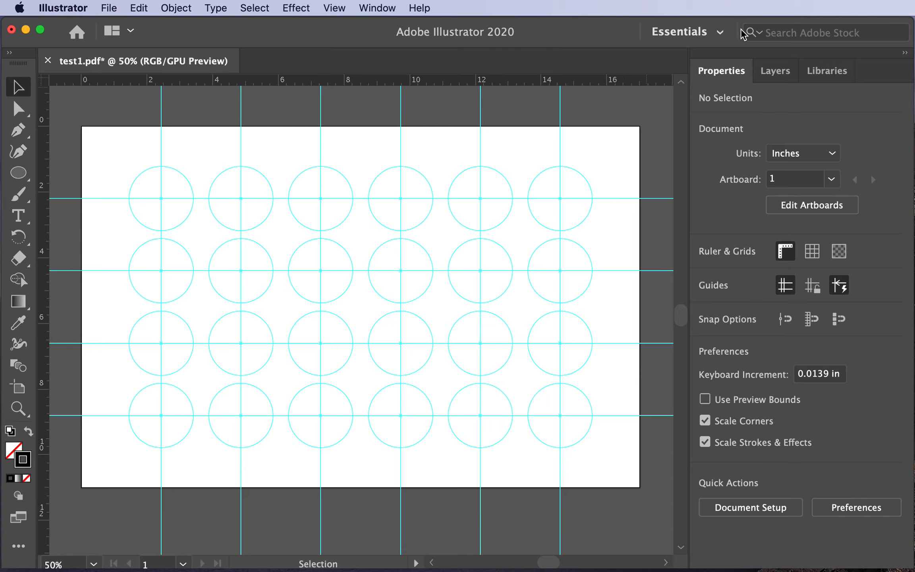